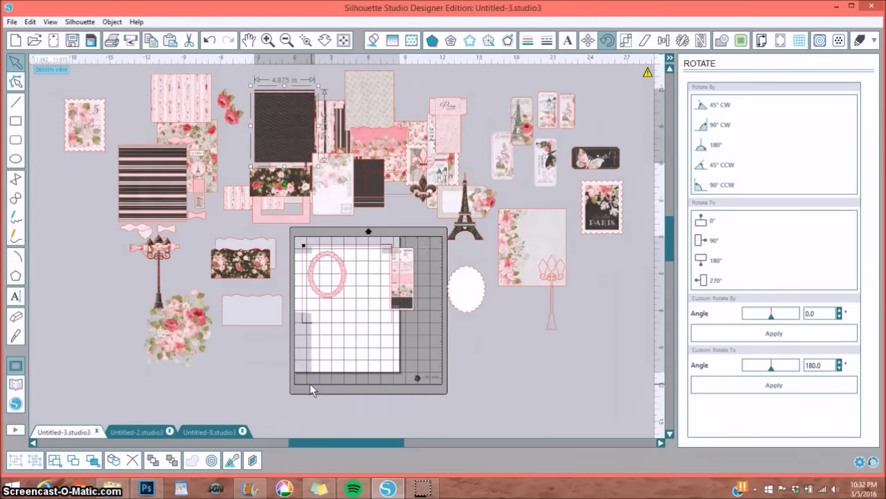
Step: Open the library and browse the Nitwit Ohh La La Full Collection papers
{"action": "left_click", "coordinate": [17, 387]}
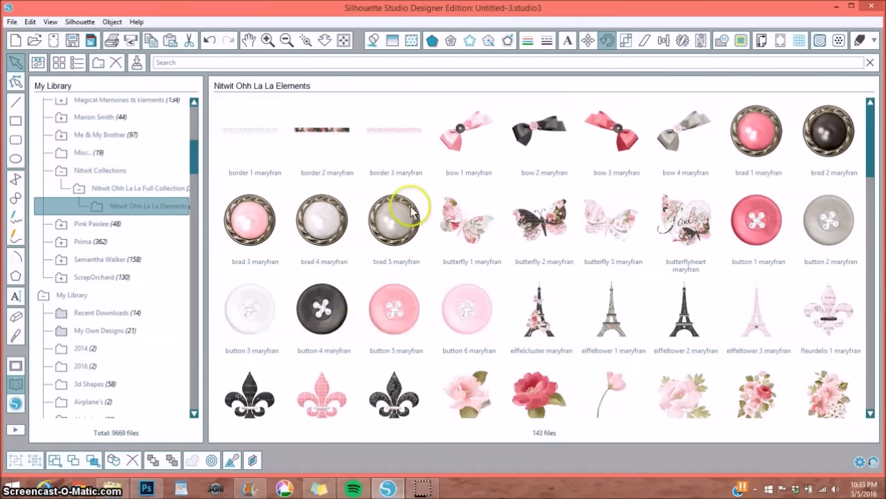
{"action": "left_click", "coordinate": [146, 188]}
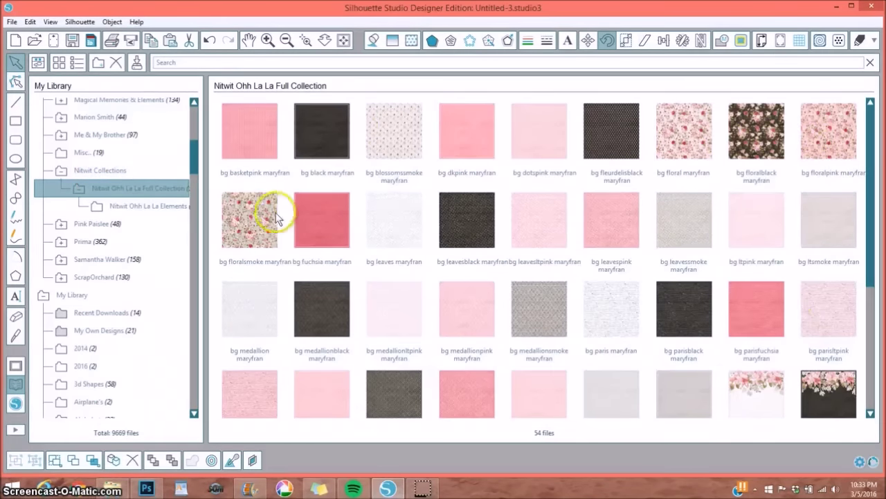
{"action": "left_click", "coordinate": [603, 258]}
{"action": "scroll", "coordinate": [603, 260], "scroll_direction": "down", "scroll_amount": 3}
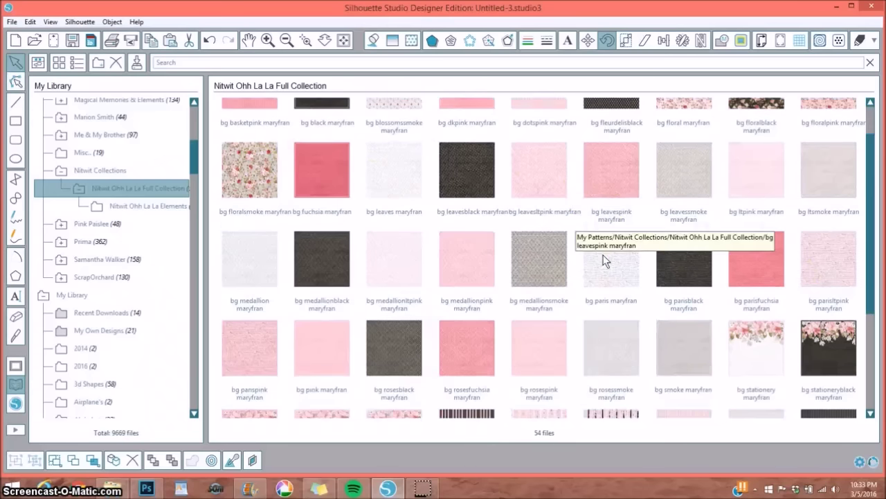
{"action": "scroll", "coordinate": [604, 260], "scroll_direction": "down", "scroll_amount": 2}
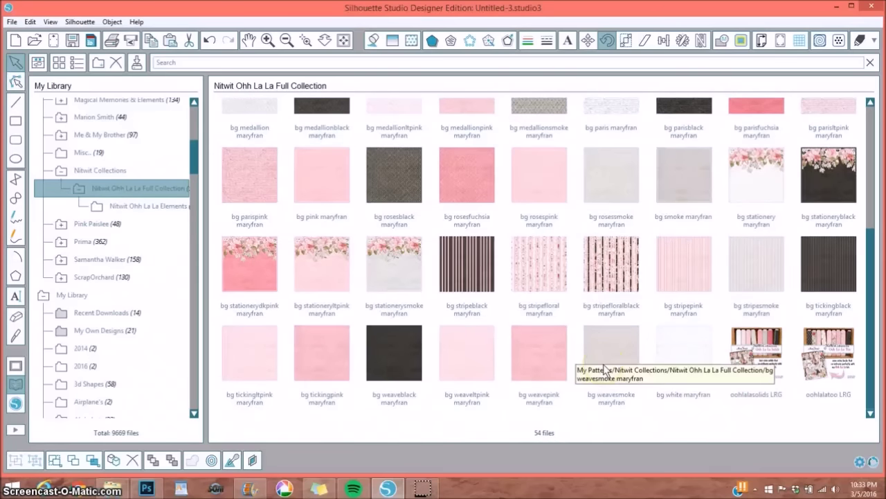
{"action": "scroll", "coordinate": [564, 356], "scroll_direction": "up", "scroll_amount": 5}
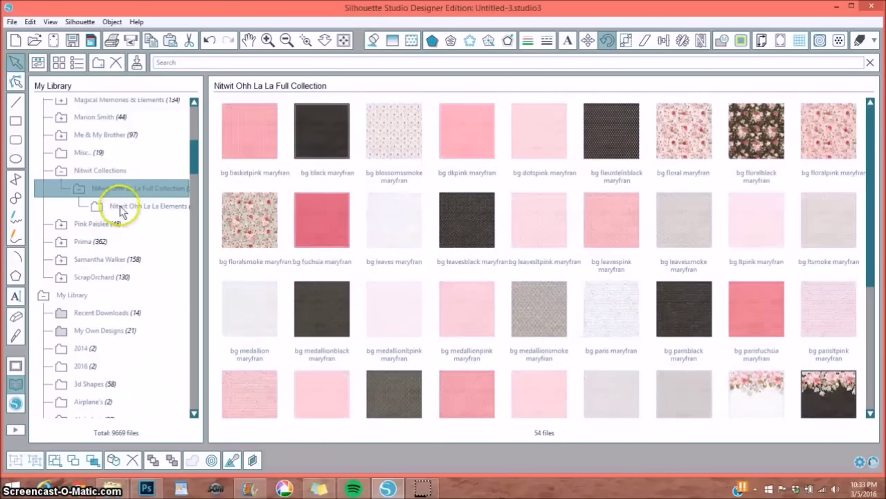
Step: Browse the 143 Nitwit Ohh La La Elements, including letters, poodles, postmarks, tickets and wordstrips
{"action": "left_click", "coordinate": [122, 206]}
{"action": "scroll", "coordinate": [513, 239], "scroll_direction": "down", "scroll_amount": 1}
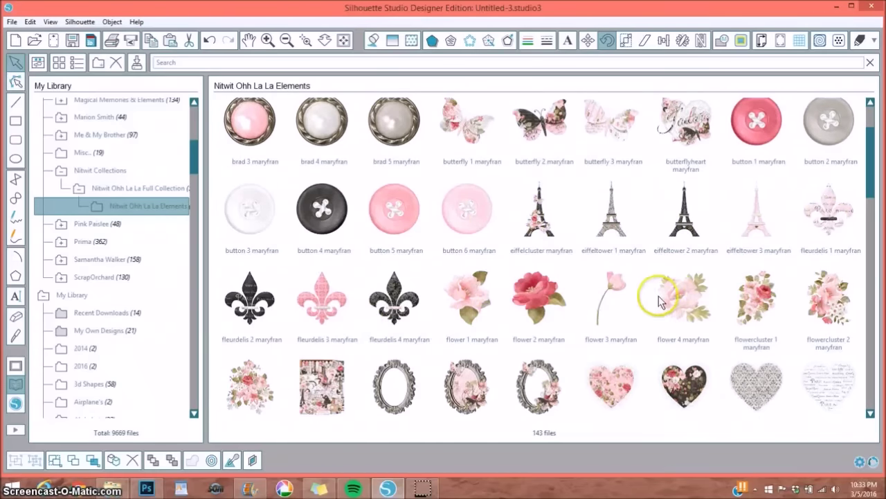
{"action": "scroll", "coordinate": [660, 301], "scroll_direction": "down", "scroll_amount": 1}
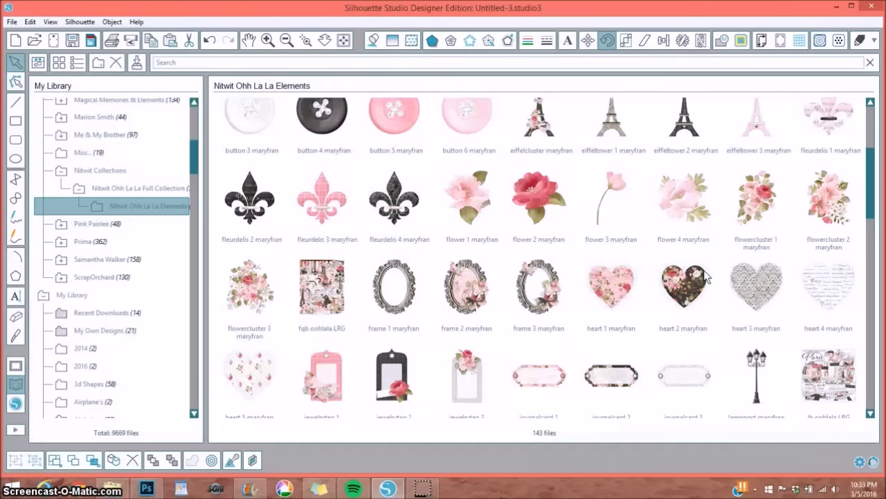
{"action": "left_click", "coordinate": [705, 275]}
{"action": "scroll", "coordinate": [665, 305], "scroll_direction": "down", "scroll_amount": 2}
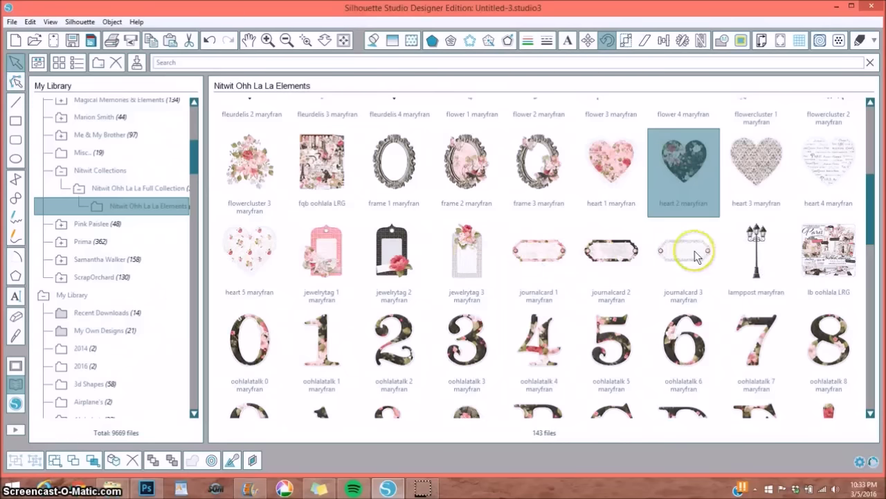
{"action": "scroll", "coordinate": [696, 255], "scroll_direction": "down", "scroll_amount": 8}
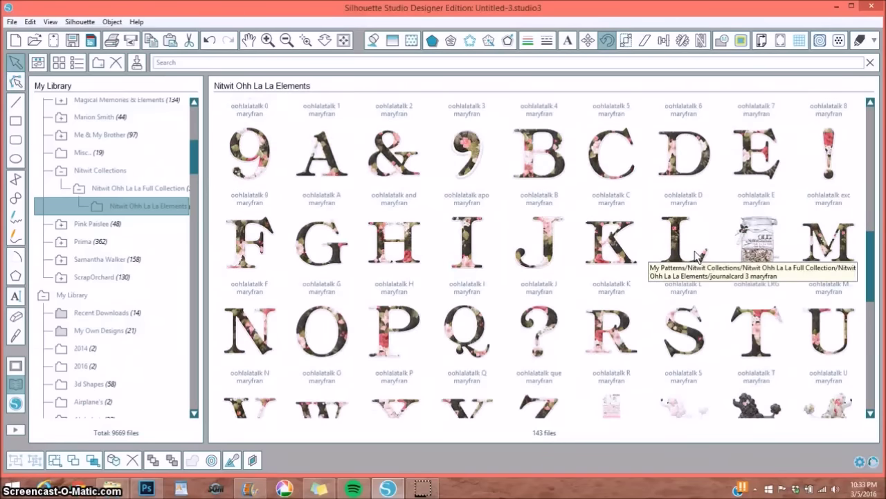
{"action": "scroll", "coordinate": [695, 250], "scroll_direction": "down", "scroll_amount": 3}
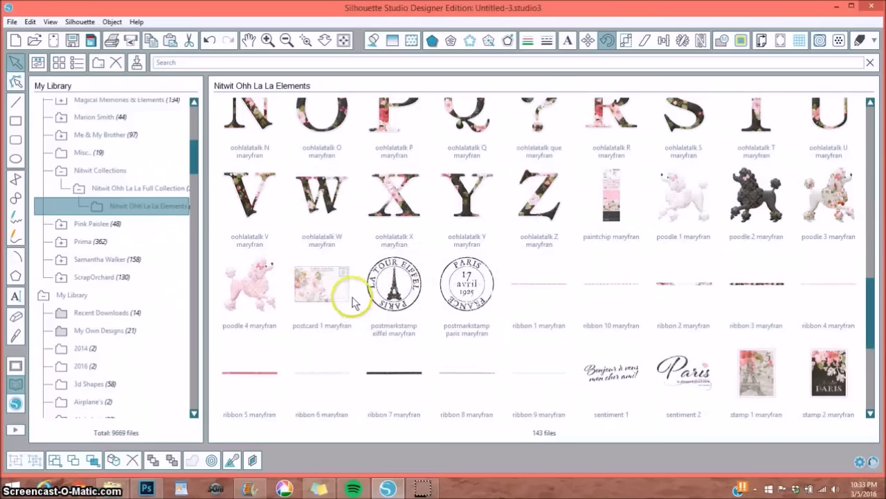
{"action": "scroll", "coordinate": [475, 277], "scroll_direction": "down", "scroll_amount": 5}
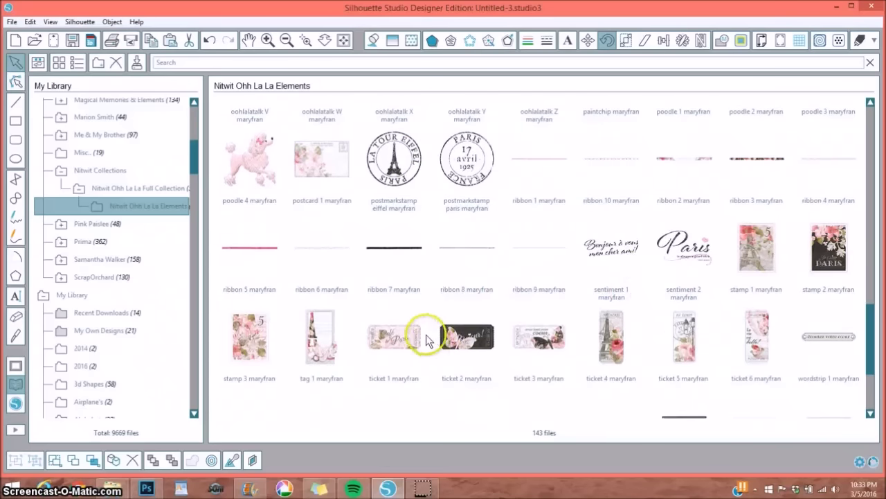
{"action": "scroll", "coordinate": [520, 338], "scroll_direction": "down", "scroll_amount": 5}
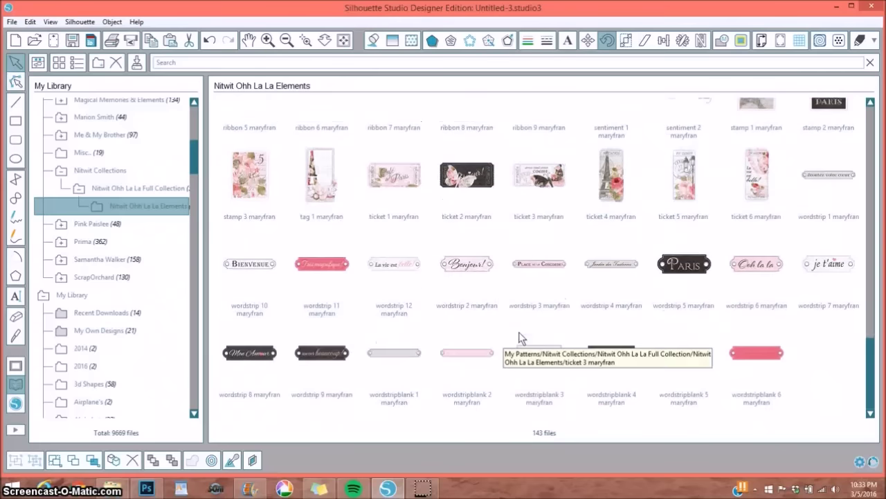
{"action": "scroll", "coordinate": [520, 337], "scroll_direction": "up", "scroll_amount": 6}
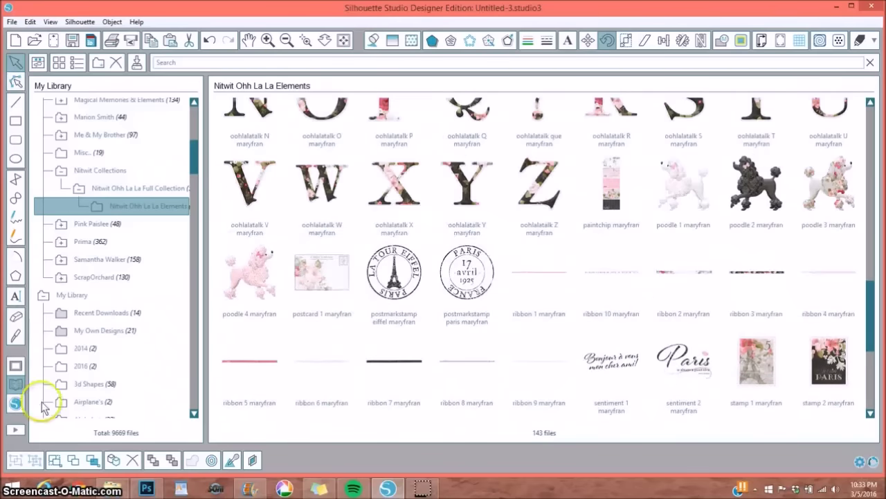
Step: Return to the design canvas and set Registration Marks Style to Off
{"action": "left_click", "coordinate": [15, 367]}
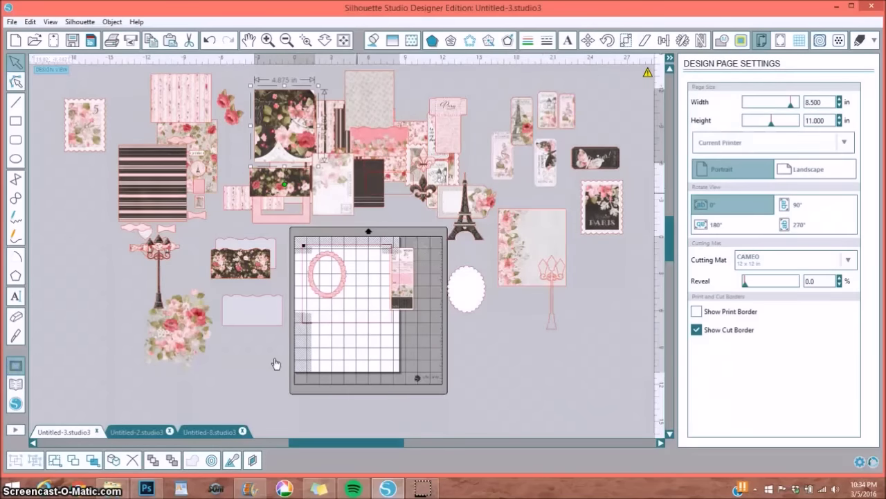
{"action": "left_click", "coordinate": [781, 42]}
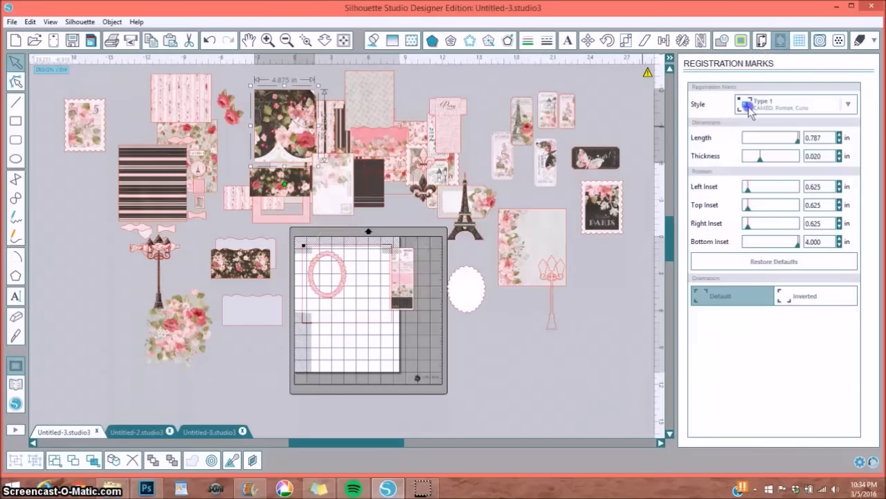
{"action": "left_click", "coordinate": [750, 111]}
{"action": "left_click", "coordinate": [751, 125]}
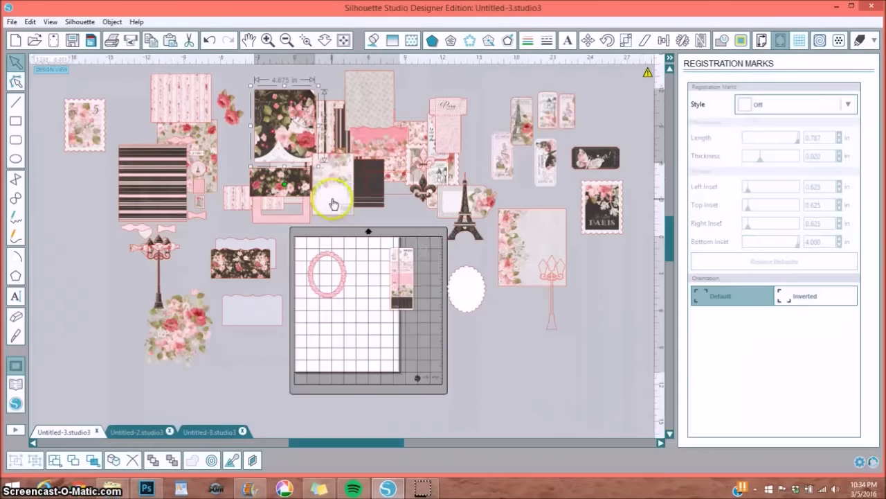
Step: Rotate the floral paper a quarter turn, then swap the oval frame for the striped paper on the mat
{"action": "left_click_drag", "start_coordinate": [297, 135], "coordinate": [94, 320]}
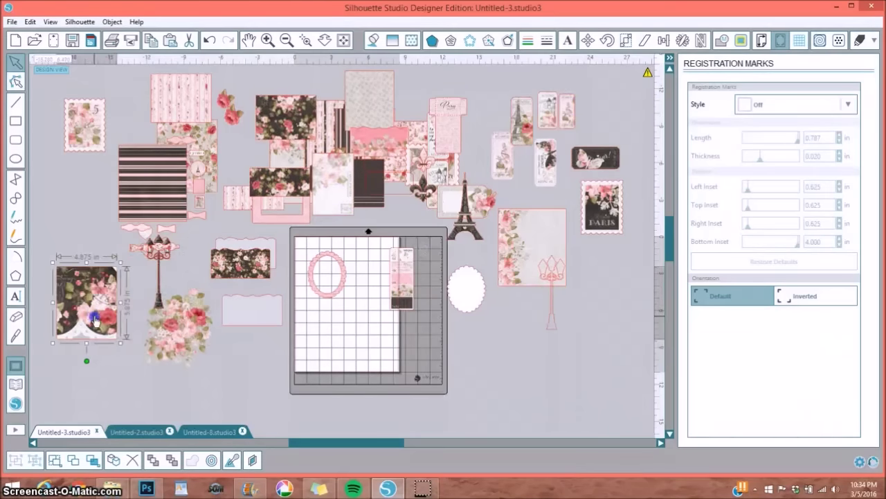
{"action": "left_click_drag", "start_coordinate": [270, 122], "coordinate": [322, 343]}
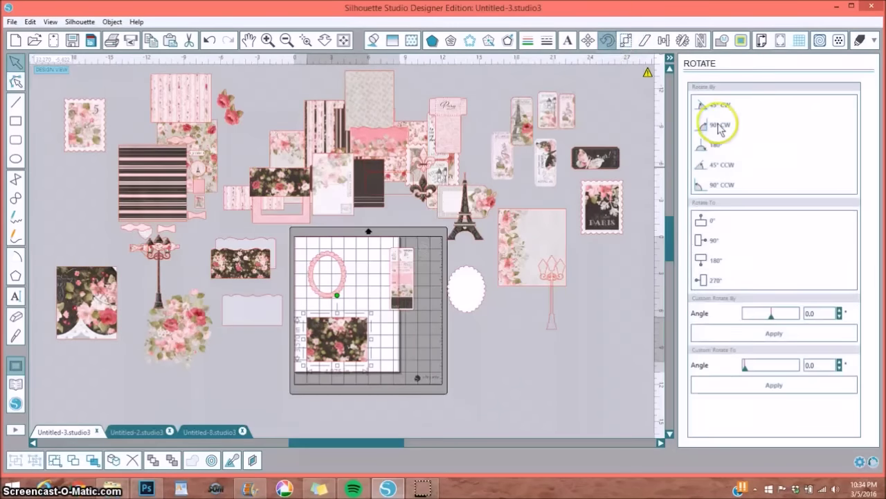
{"action": "left_click", "coordinate": [717, 125]}
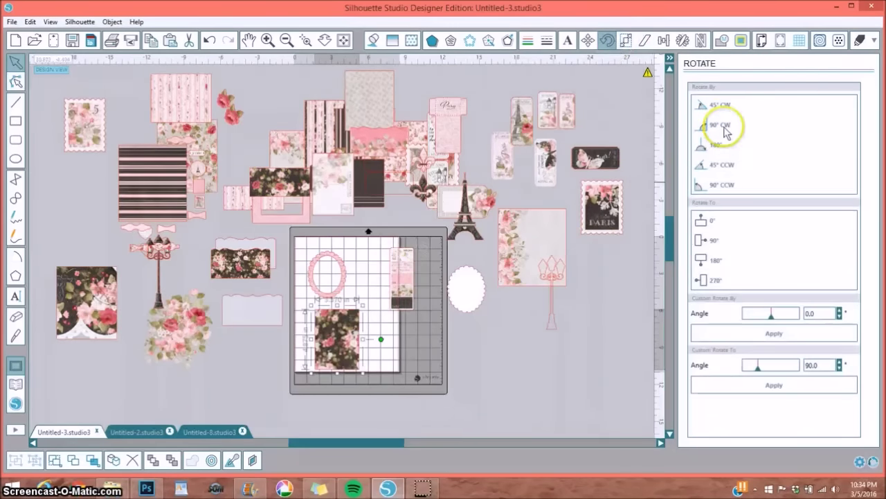
{"action": "left_click_drag", "start_coordinate": [351, 335], "coordinate": [159, 335]}
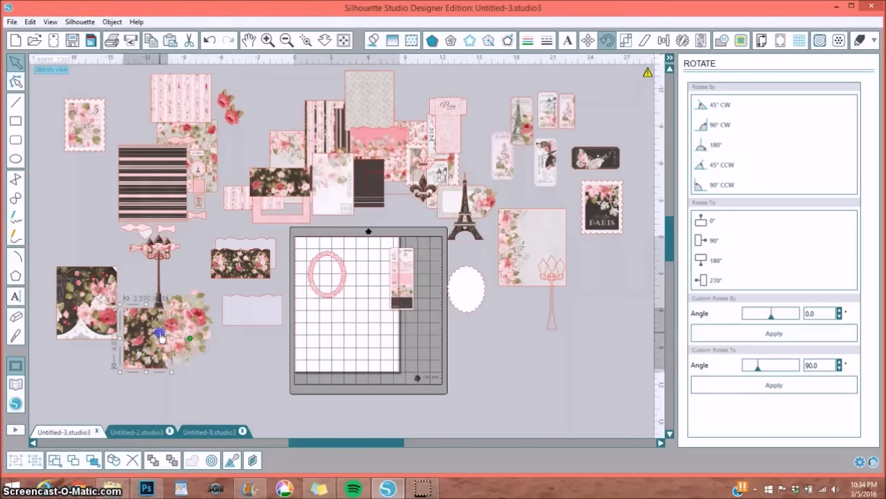
{"action": "left_click_drag", "start_coordinate": [326, 128], "coordinate": [339, 306]}
{"action": "left_click_drag", "start_coordinate": [326, 261], "coordinate": [478, 302]}
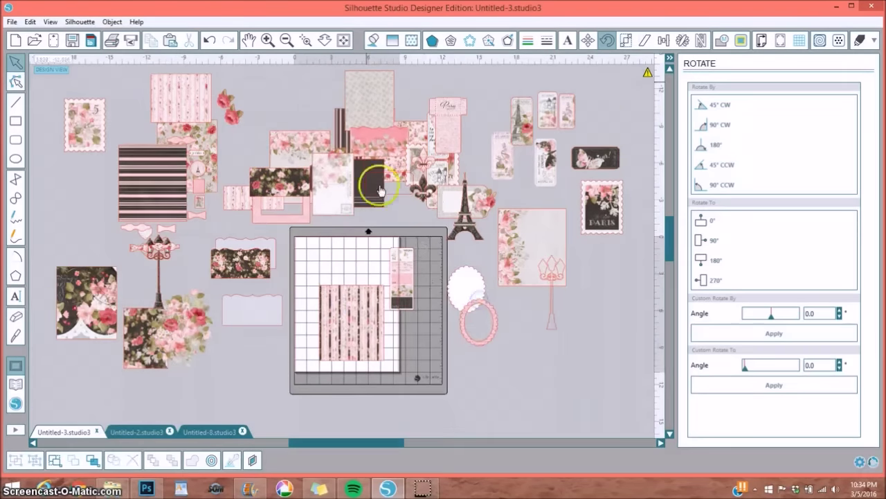
{"action": "left_click", "coordinate": [344, 41]}
Step: Move the striped paper higher on the mat and the word-tag card further right
{"action": "left_click_drag", "start_coordinate": [356, 332], "coordinate": [346, 251]}
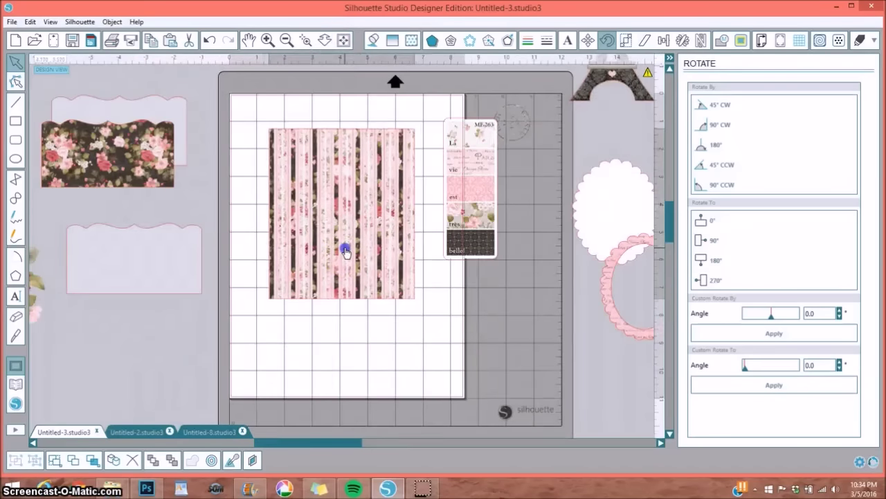
{"action": "left_click_drag", "start_coordinate": [461, 217], "coordinate": [522, 221]}
{"action": "left_click_drag", "start_coordinate": [360, 214], "coordinate": [365, 220]}
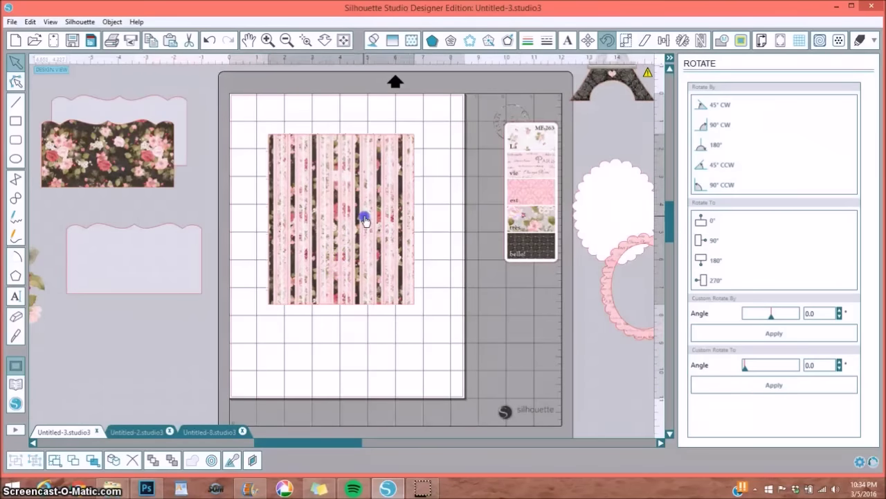
Step: Show the striped paper's Fill Pattern Advanced Options and zoom in on the rectangle
{"action": "left_click", "coordinate": [411, 40]}
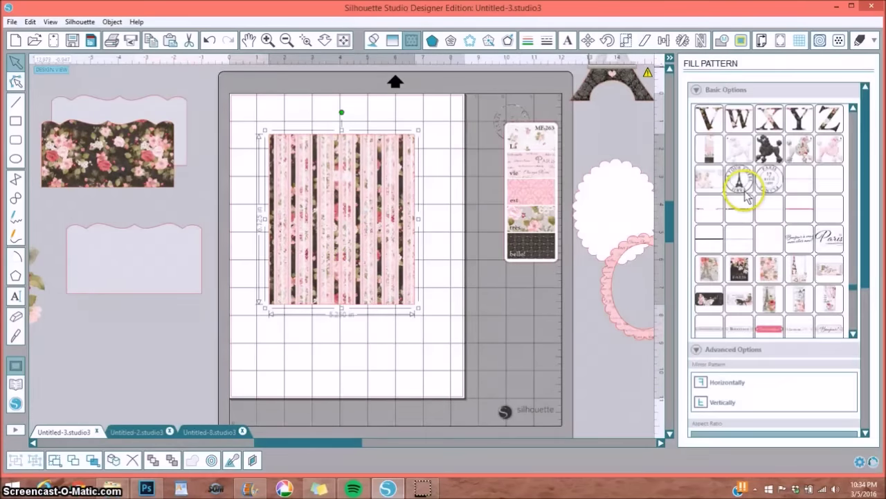
{"action": "scroll", "coordinate": [747, 197], "scroll_direction": "down", "scroll_amount": 5}
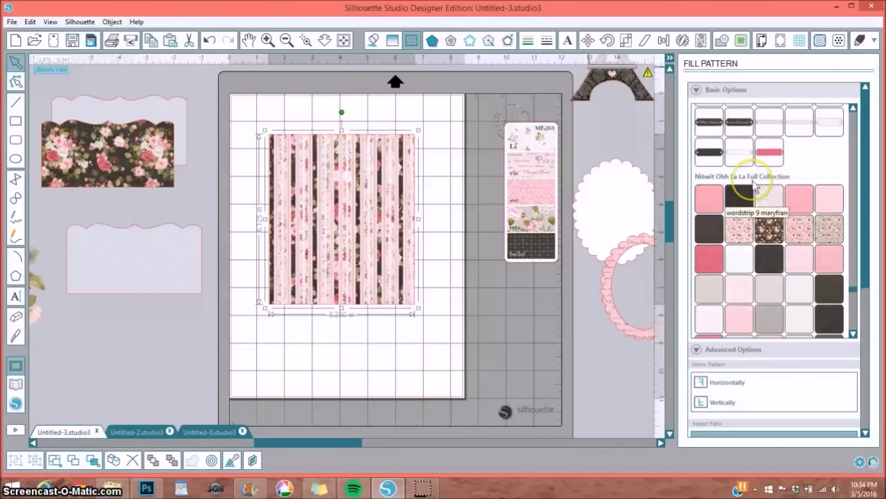
{"action": "scroll", "coordinate": [755, 186], "scroll_direction": "down", "scroll_amount": 1}
{"action": "scroll", "coordinate": [755, 185], "scroll_direction": "down", "scroll_amount": 3}
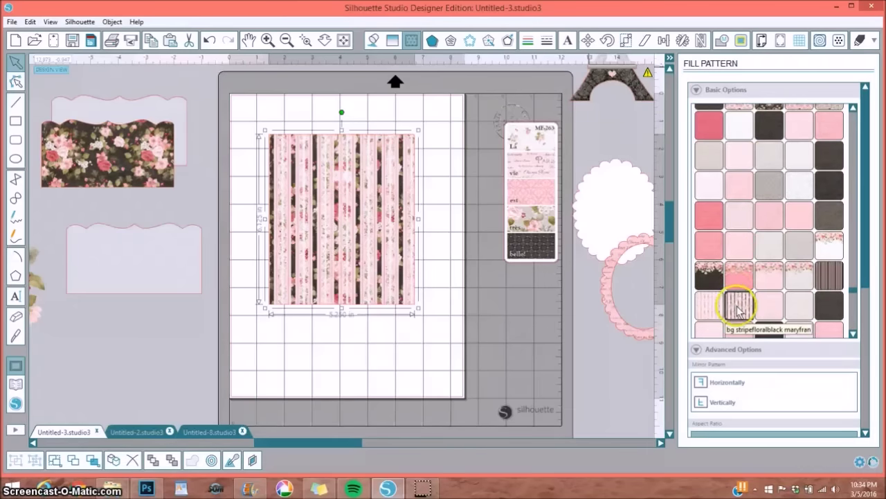
{"action": "scroll", "coordinate": [734, 395], "scroll_direction": "down", "scroll_amount": 5}
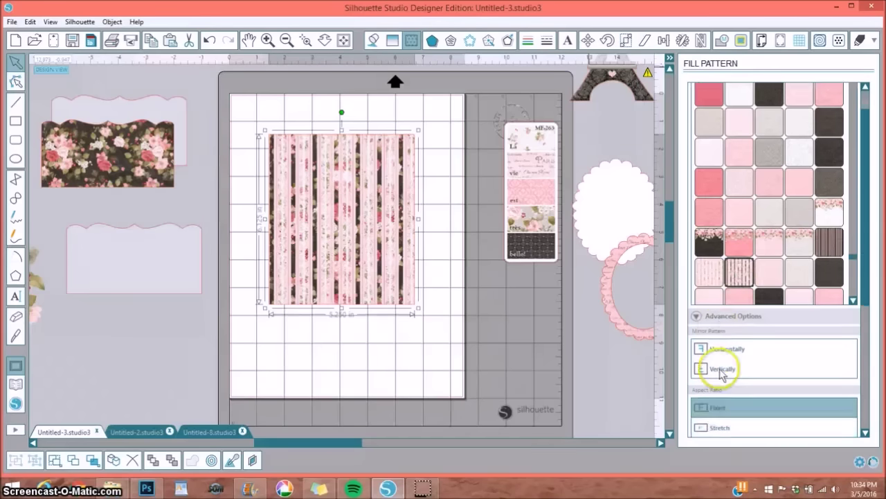
{"action": "scroll", "coordinate": [720, 376], "scroll_direction": "down", "scroll_amount": 2}
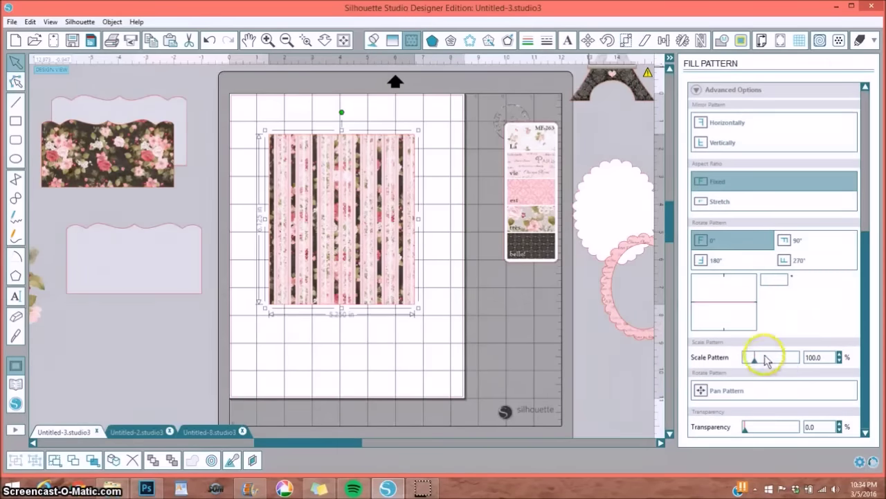
{"action": "left_click", "coordinate": [267, 40]}
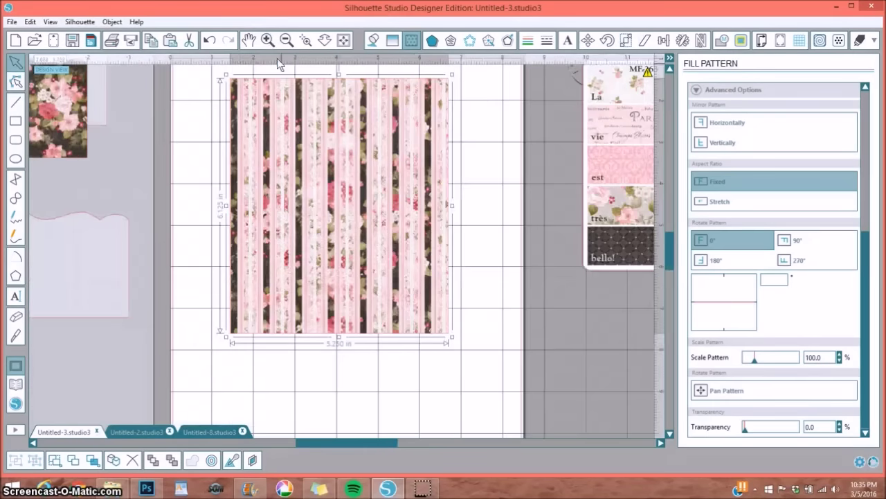
Step: Pan the stripe pattern inside the rectangle and set its scale to 150.7%
{"action": "scroll", "coordinate": [483, 188], "scroll_direction": "up", "scroll_amount": 1}
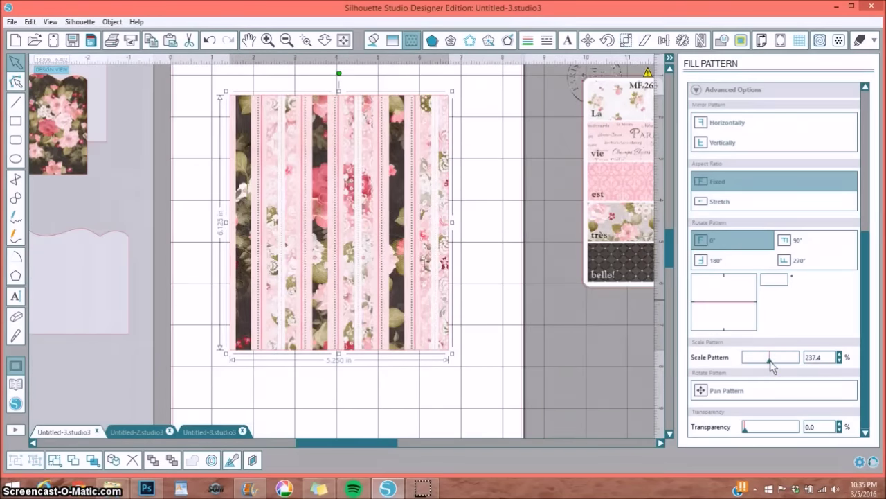
{"action": "left_click", "coordinate": [777, 361]}
{"action": "left_click", "coordinate": [779, 360]}
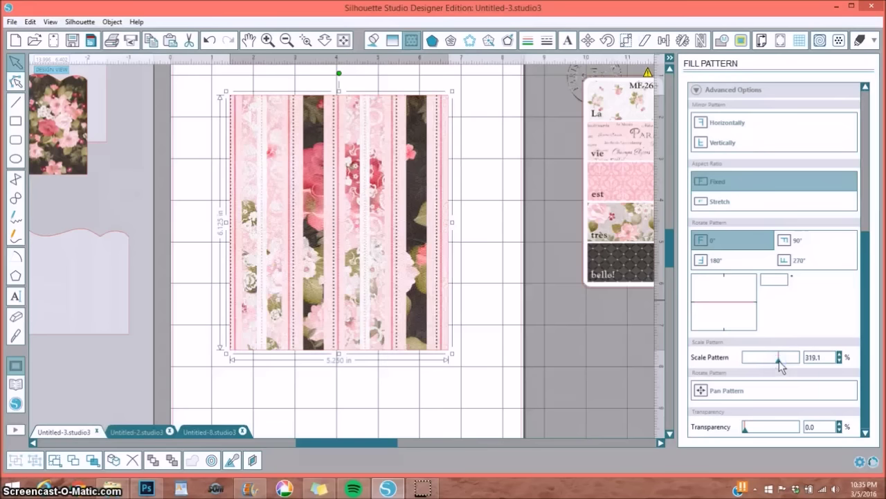
{"action": "left_click", "coordinate": [764, 362]}
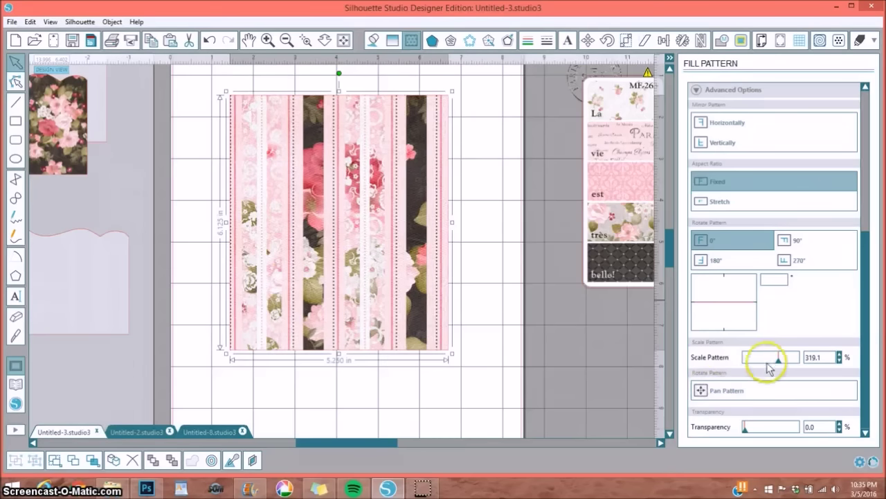
{"action": "left_click", "coordinate": [767, 360]}
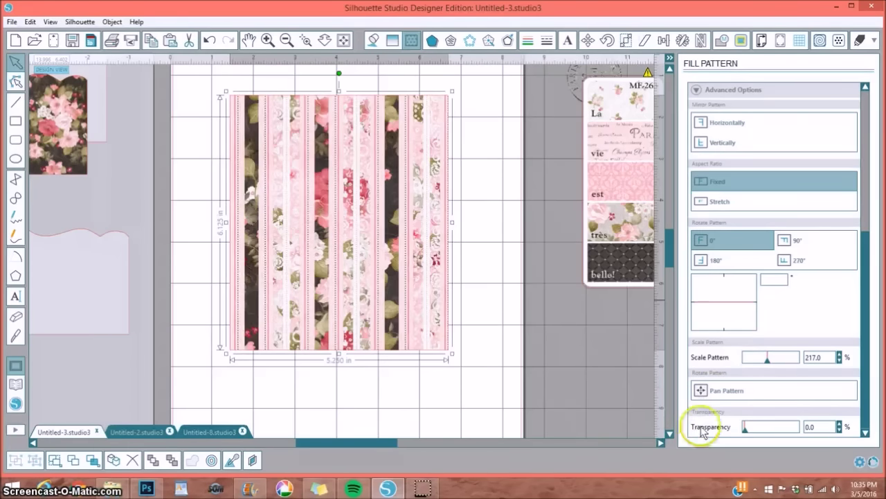
{"action": "left_click", "coordinate": [701, 390]}
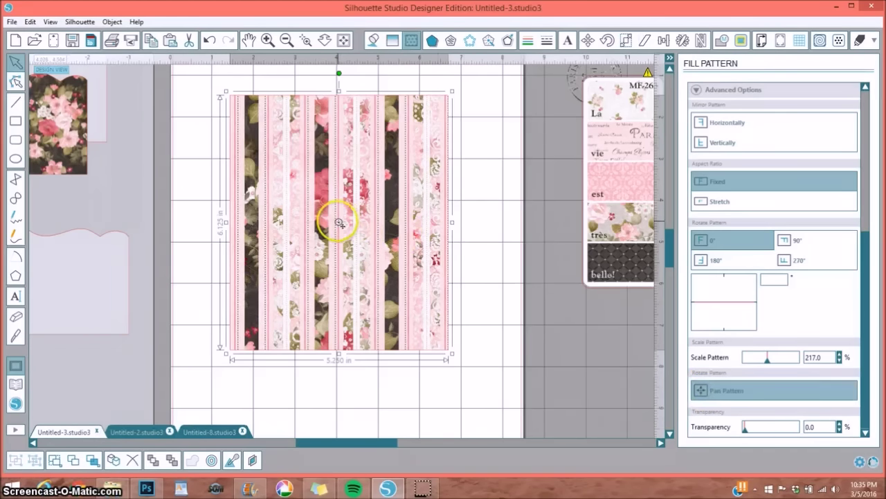
{"action": "left_click_drag", "start_coordinate": [365, 223], "coordinate": [390, 214]}
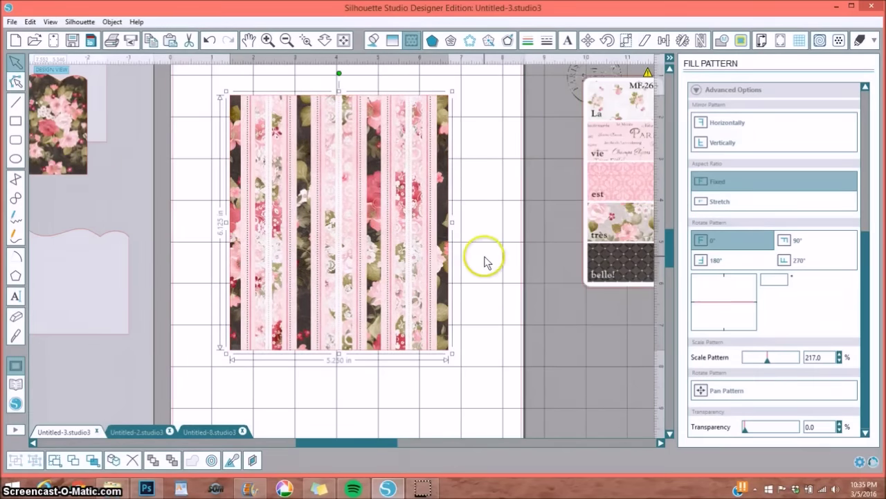
{"action": "left_click_drag", "start_coordinate": [781, 372], "coordinate": [762, 367]}
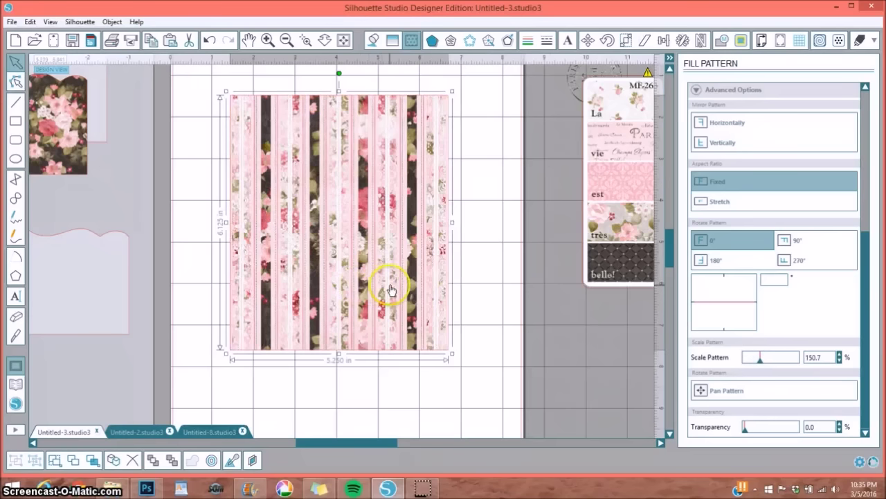
Step: Rotate the stripe pattern to 270° so the stripes run horizontally
{"action": "left_click", "coordinate": [717, 261]}
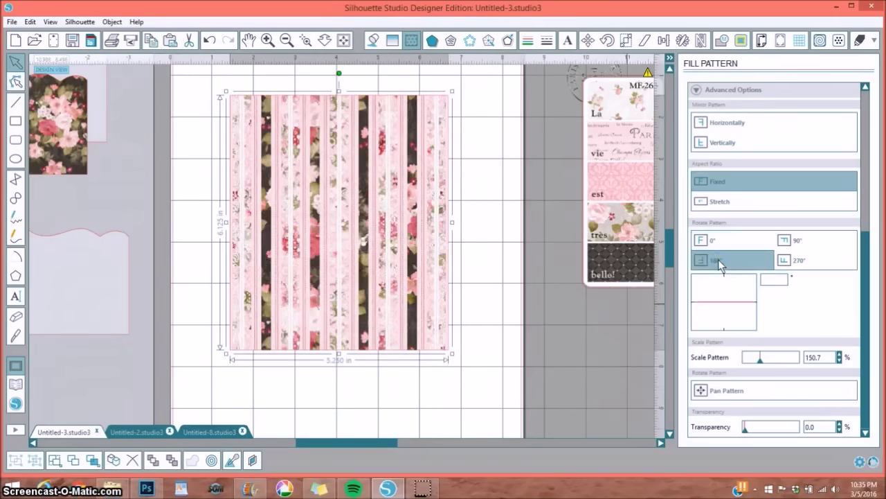
{"action": "left_click", "coordinate": [802, 241]}
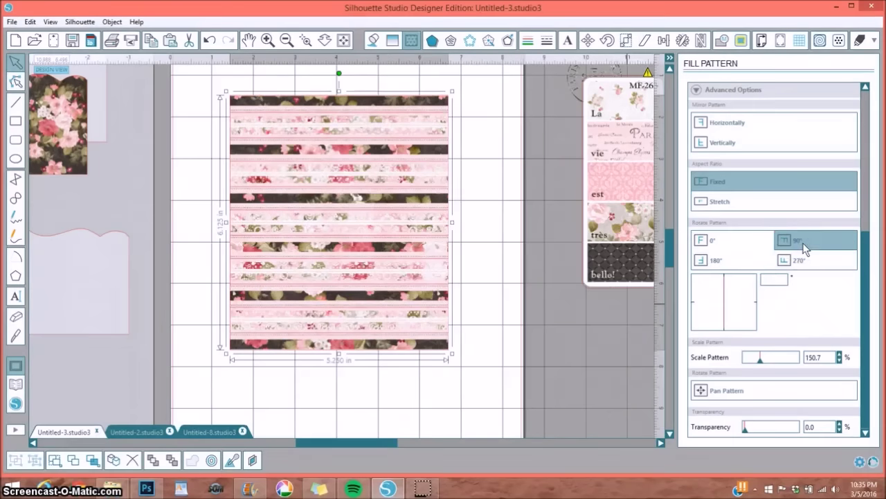
{"action": "left_click", "coordinate": [796, 260]}
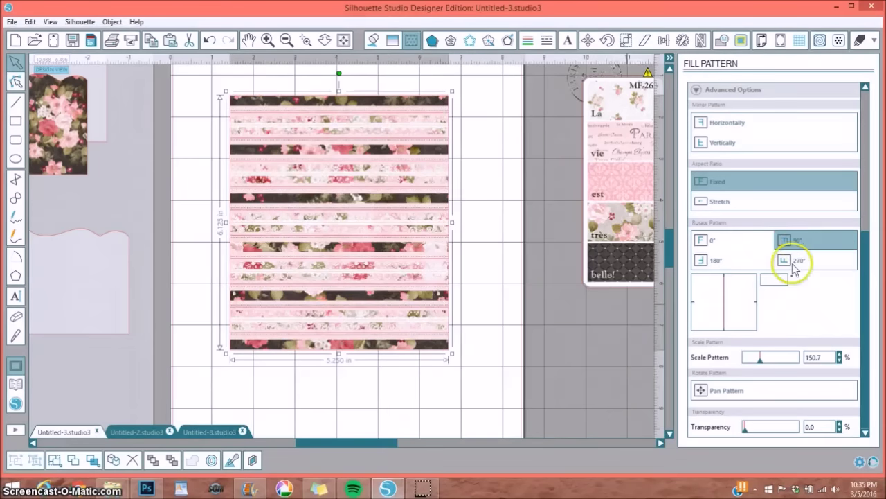
{"action": "left_click", "coordinate": [343, 42]}
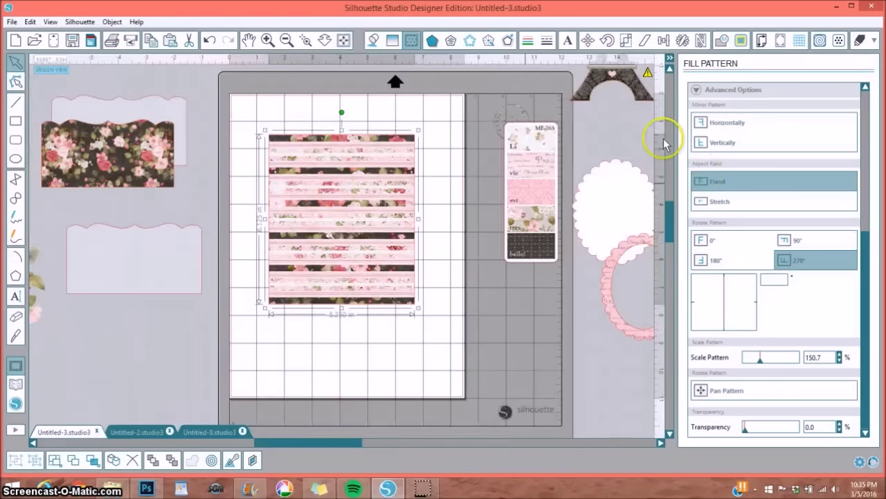
Step: Fill the rectangle with the black floral stationery pattern at 100% scale, shifted down
{"action": "scroll", "coordinate": [789, 277], "scroll_direction": "up", "scroll_amount": 5}
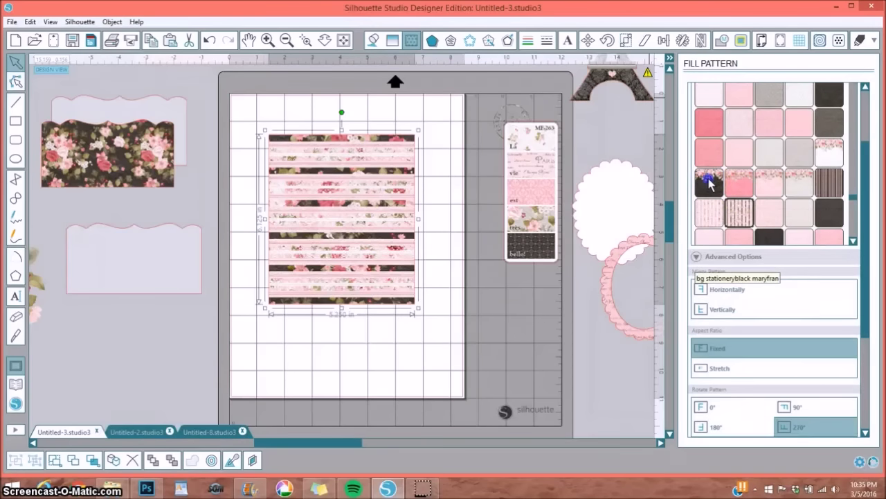
{"action": "left_click", "coordinate": [709, 183]}
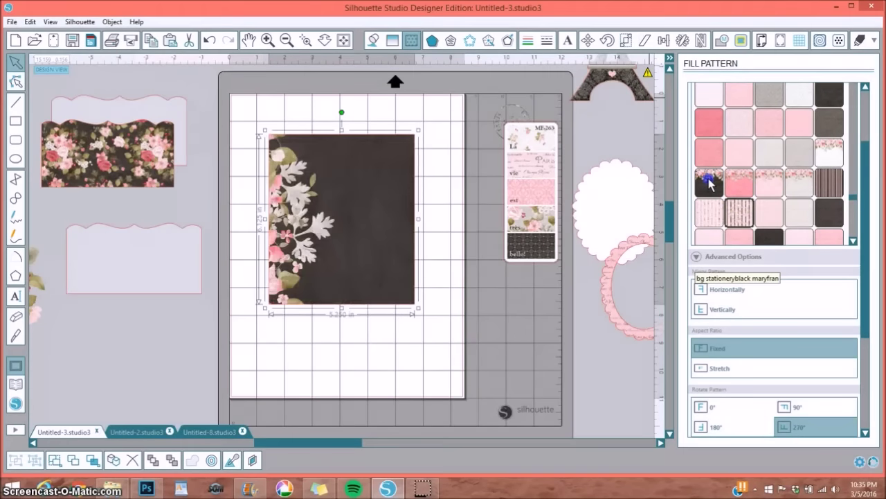
{"action": "scroll", "coordinate": [755, 409], "scroll_direction": "down", "scroll_amount": 4}
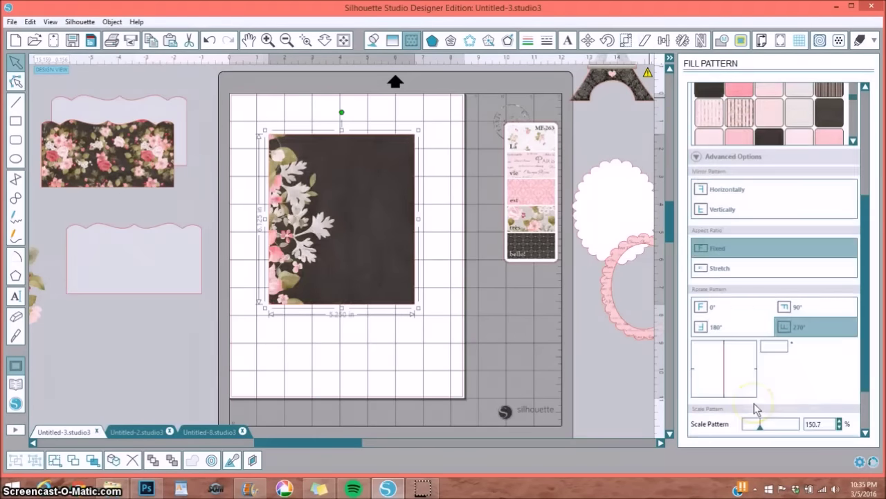
{"action": "left_click_drag", "start_coordinate": [758, 399], "coordinate": [757, 400]}
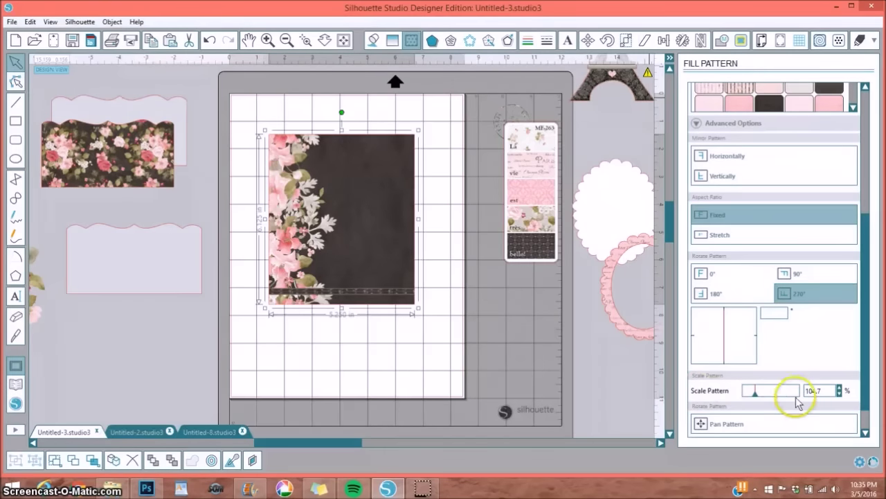
{"action": "type", "text": "100"}
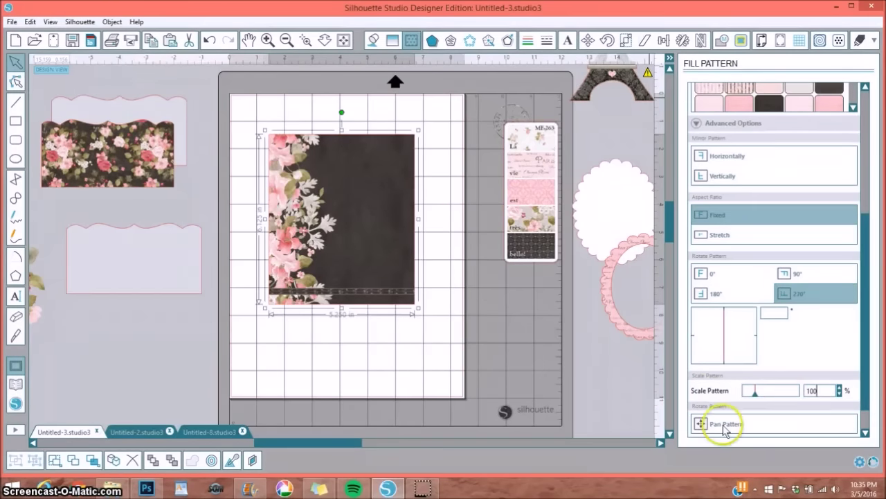
{"action": "key", "text": "Return"}
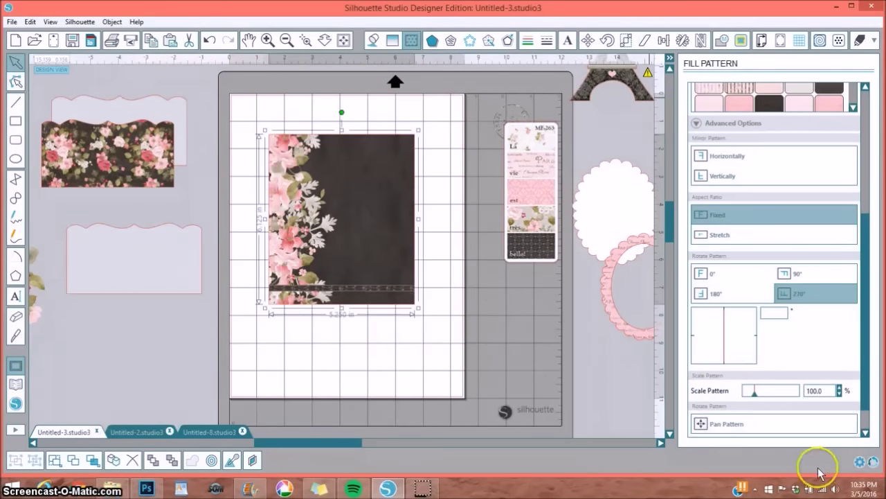
{"action": "left_click", "coordinate": [702, 424]}
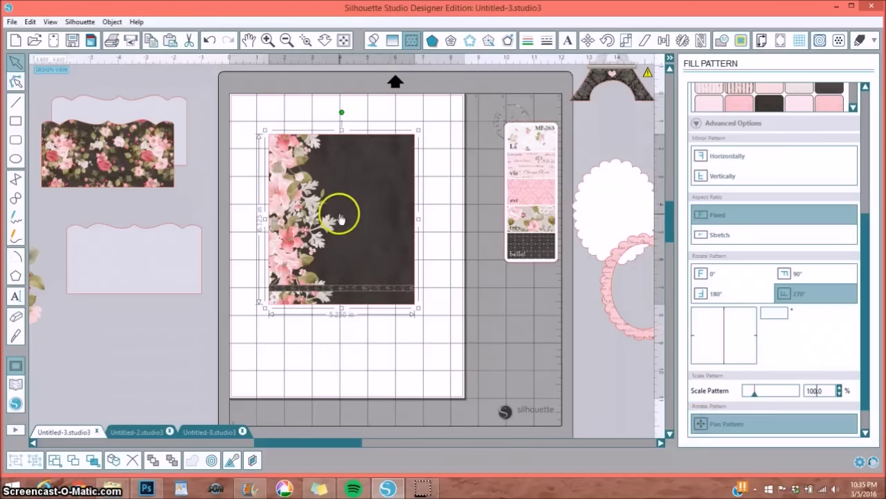
{"action": "left_click_drag", "start_coordinate": [342, 219], "coordinate": [345, 238]}
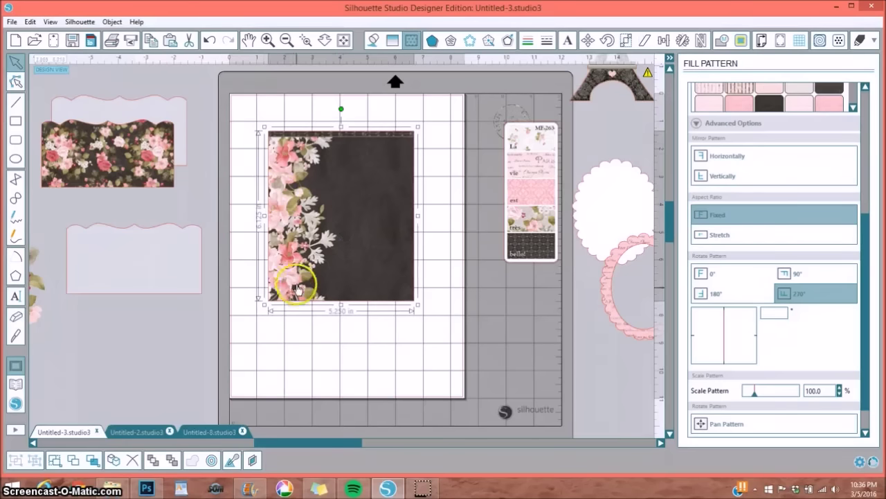
Step: Rotate the floral fill 90°, scale it to 166%, and pan to show the flowers on the right
{"action": "left_click", "coordinate": [710, 273]}
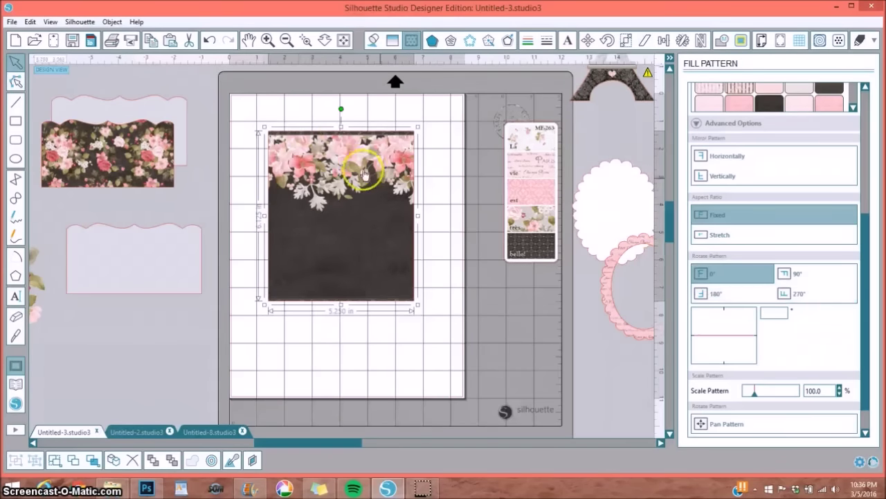
{"action": "left_click", "coordinate": [800, 277]}
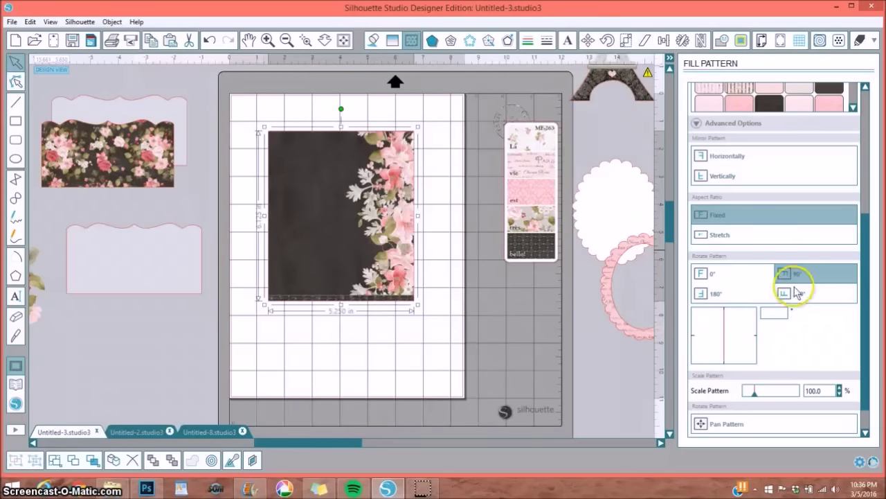
{"action": "left_click", "coordinate": [762, 392]}
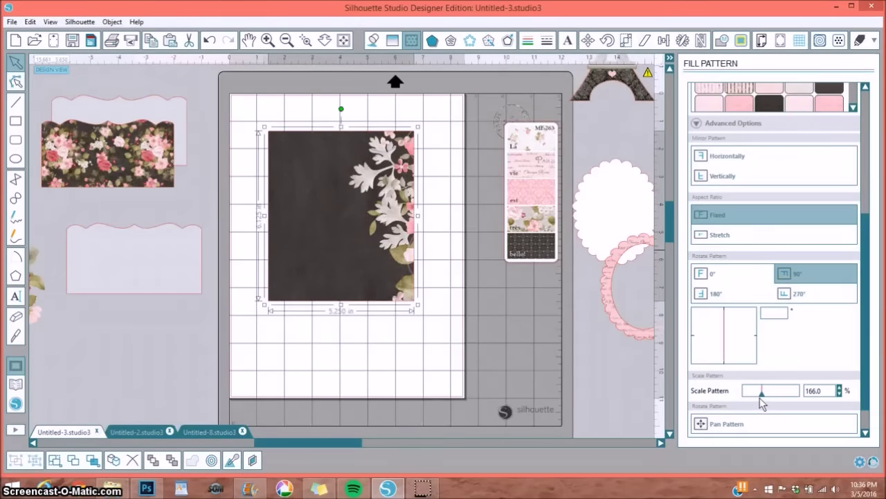
{"action": "left_click", "coordinate": [701, 423]}
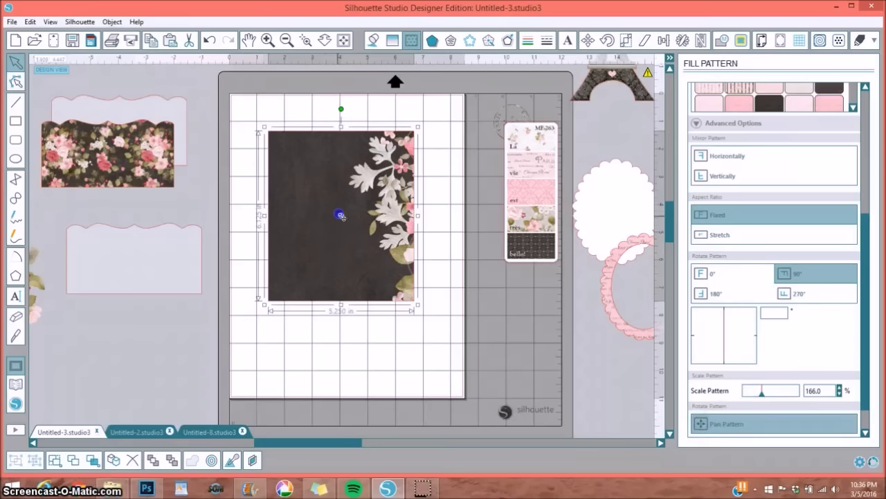
{"action": "left_click_drag", "start_coordinate": [340, 216], "coordinate": [279, 216]}
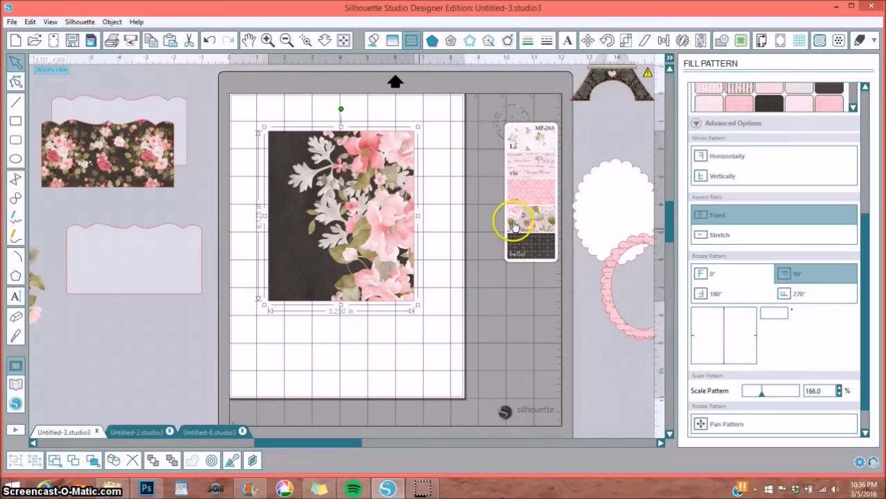
Step: Move the patterned rectangle off the mat, put the swatch strip top right, and bring the Eiffel Tower on
{"action": "left_click_drag", "start_coordinate": [379, 199], "coordinate": [230, 192]}
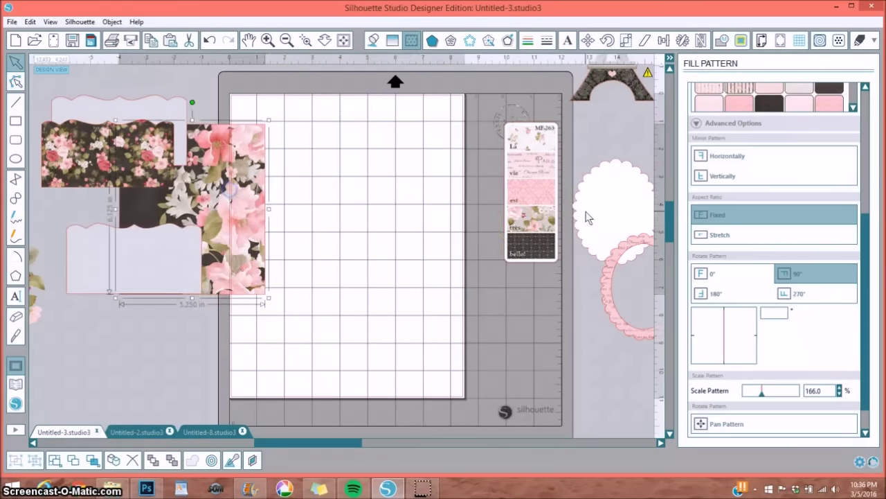
{"action": "left_click_drag", "start_coordinate": [551, 215], "coordinate": [383, 215]}
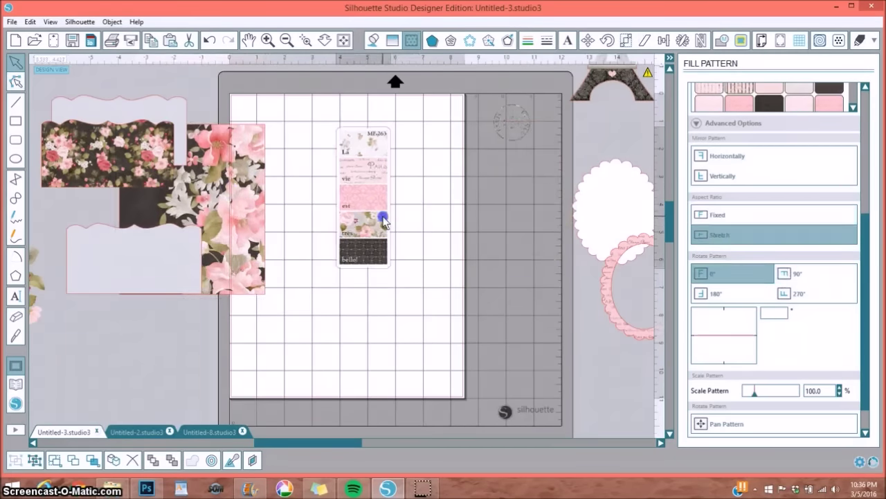
{"action": "left_click", "coordinate": [412, 214]}
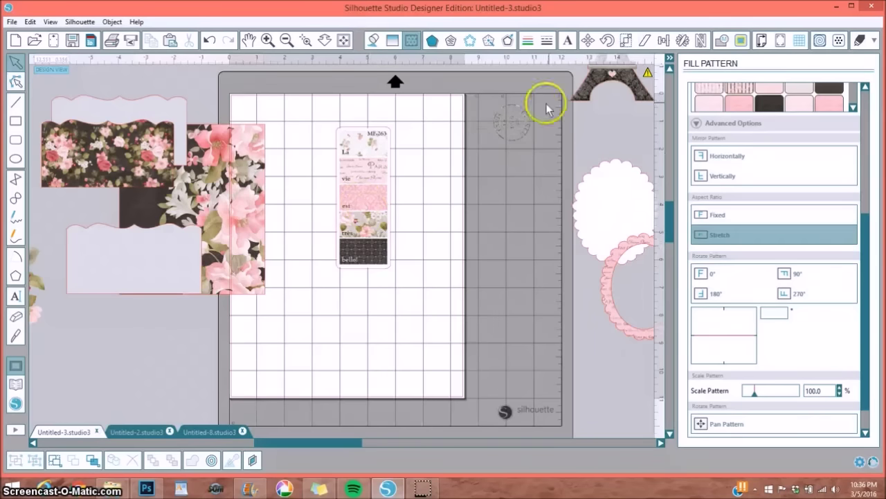
{"action": "left_click_drag", "start_coordinate": [591, 88], "coordinate": [312, 362]}
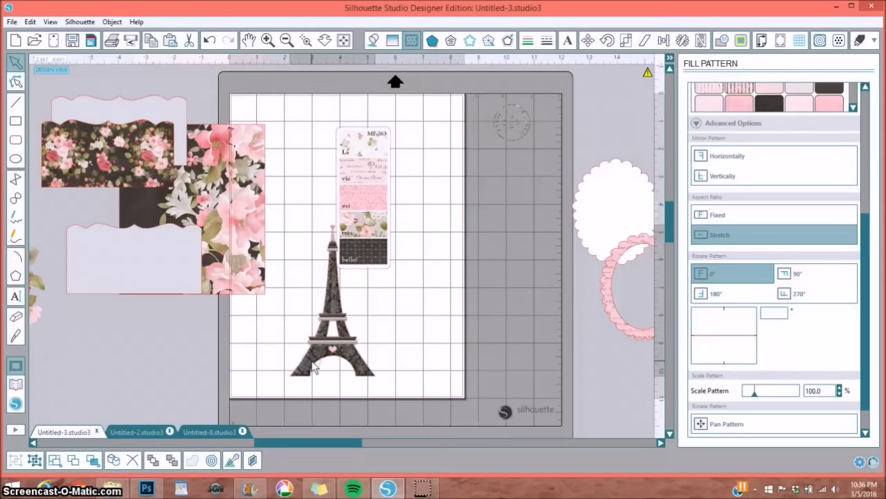
{"action": "left_click_drag", "start_coordinate": [363, 220], "coordinate": [417, 194]}
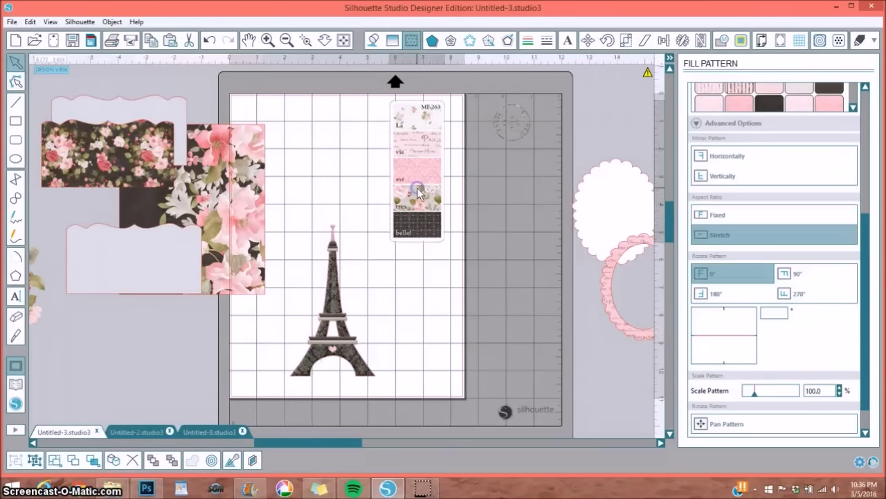
Step: Move the pink outline tower off the mat to the left, keeping the filled tower on the mat
{"action": "left_click", "coordinate": [330, 310]}
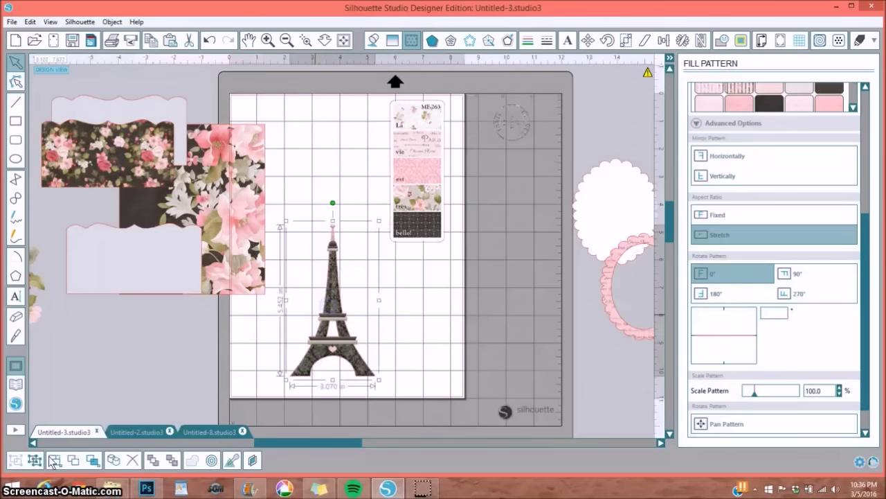
{"action": "left_click", "coordinate": [86, 391]}
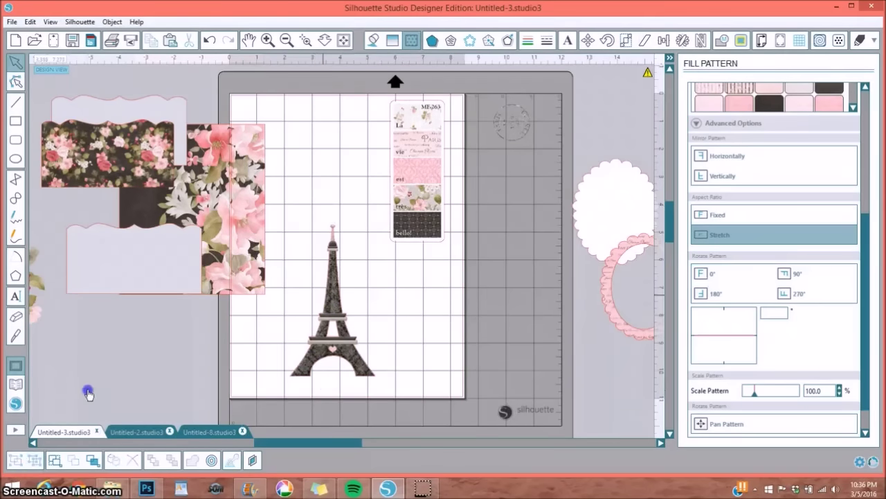
{"action": "left_click_drag", "start_coordinate": [340, 293], "coordinate": [391, 304]}
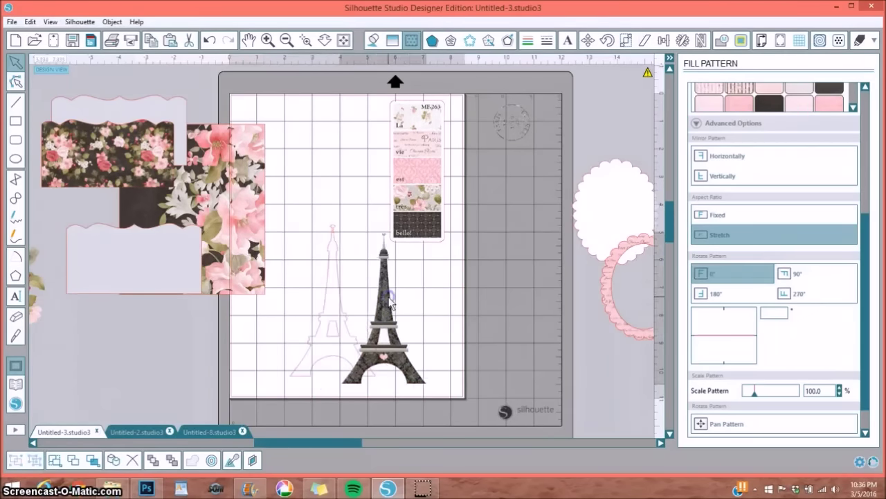
{"action": "left_click_drag", "start_coordinate": [325, 304], "coordinate": [123, 353]}
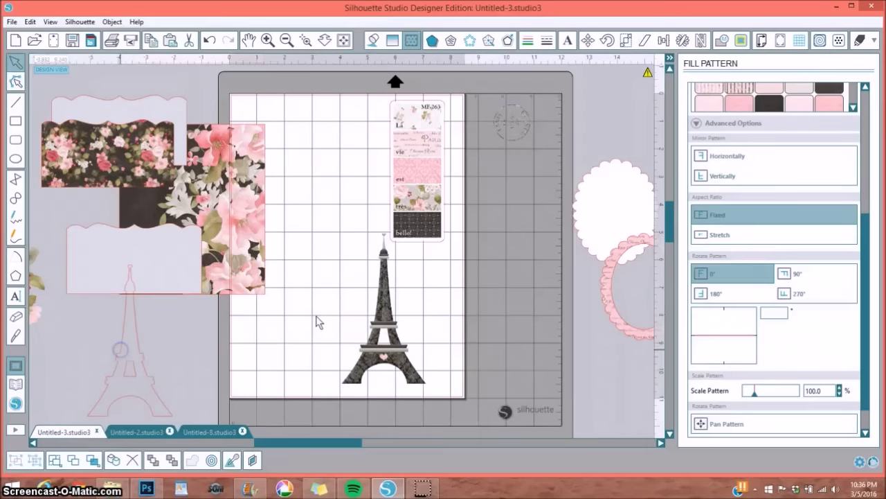
{"action": "left_click", "coordinate": [391, 316]}
{"action": "left_click_drag", "start_coordinate": [391, 316], "coordinate": [358, 308]}
{"action": "left_click", "coordinate": [741, 41]}
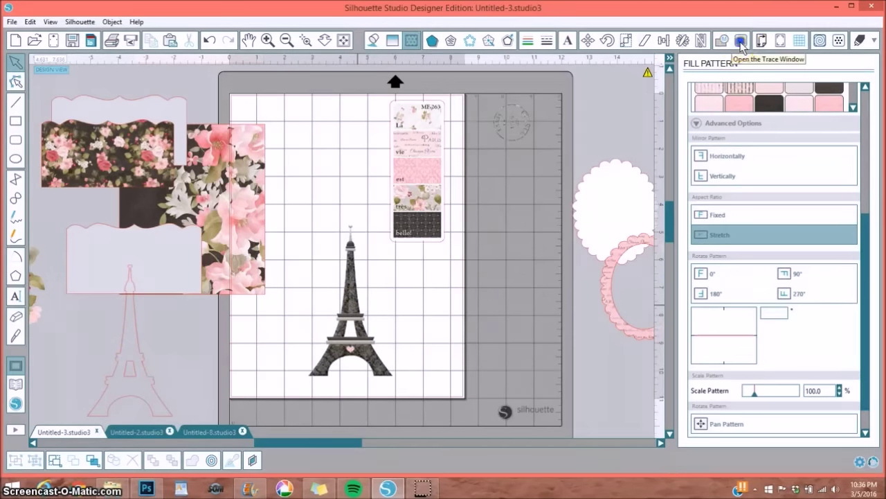
{"action": "left_click", "coordinate": [741, 43]}
Step: Mark the trace area around the Eiffel Tower and turn off the High Pass Filter
{"action": "left_click", "coordinate": [702, 105]}
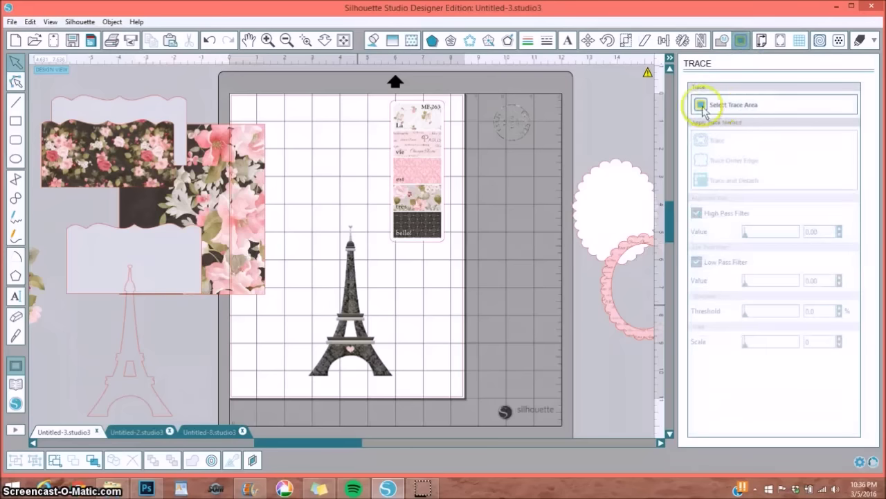
{"action": "left_click", "coordinate": [733, 111]}
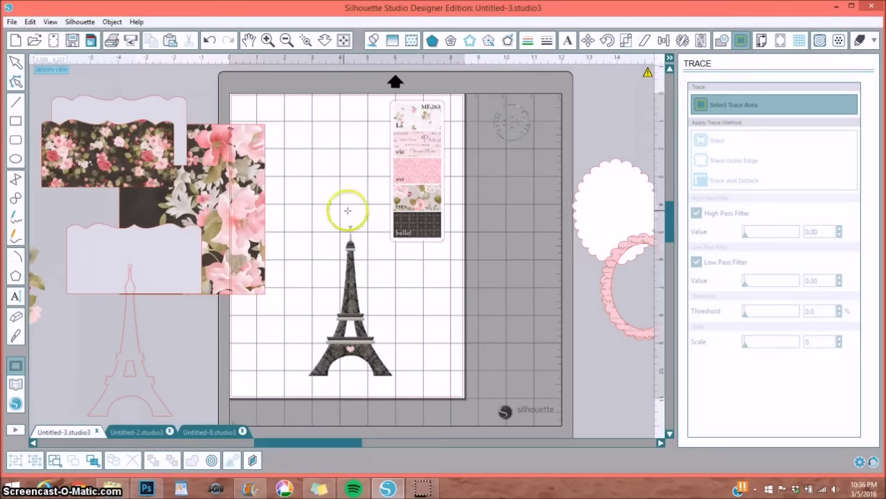
{"action": "left_click_drag", "start_coordinate": [307, 210], "coordinate": [396, 390]}
{"action": "left_click_drag", "start_coordinate": [420, 225], "coordinate": [453, 225]}
{"action": "left_click", "coordinate": [436, 326]}
{"action": "left_click", "coordinate": [688, 206]}
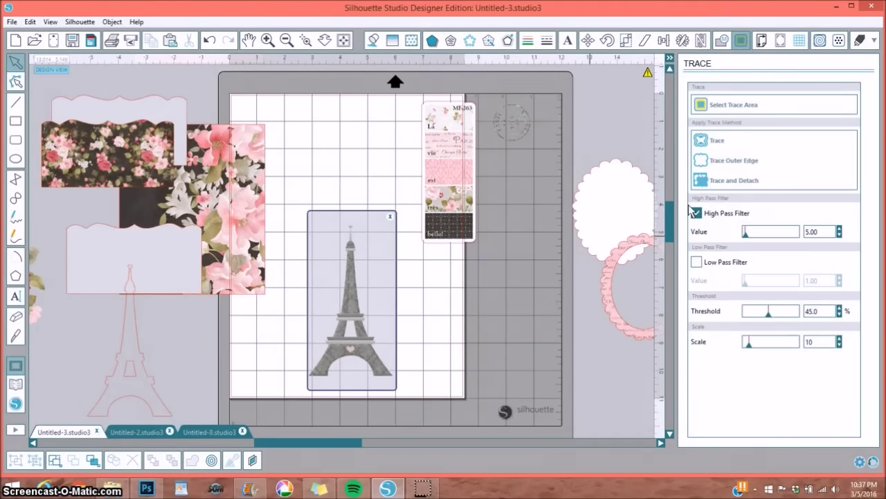
{"action": "left_click", "coordinate": [695, 213]}
Step: Trace the tower at a threshold of 100, then move the image off its new outline
{"action": "left_click", "coordinate": [767, 318]}
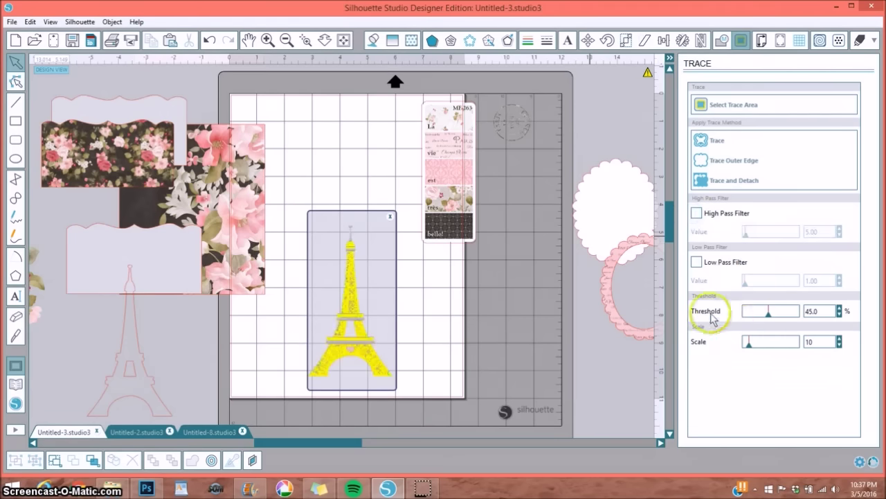
{"action": "left_click", "coordinate": [770, 317]}
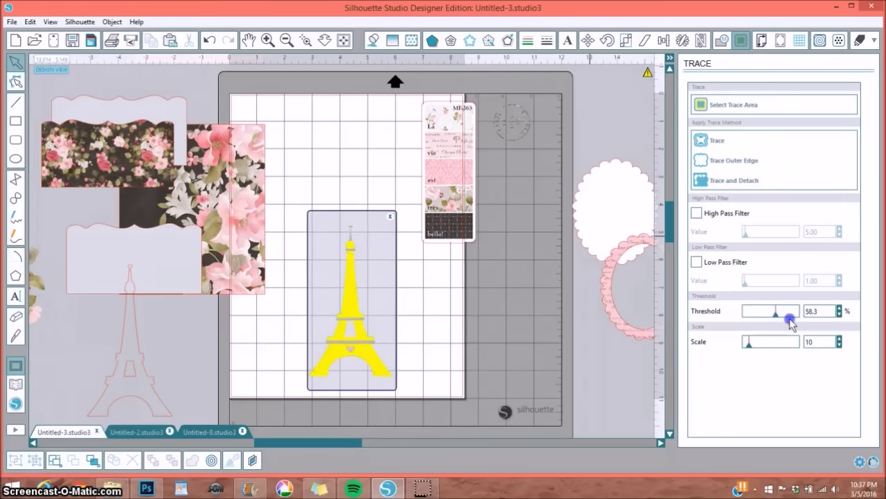
{"action": "left_click", "coordinate": [811, 311]}
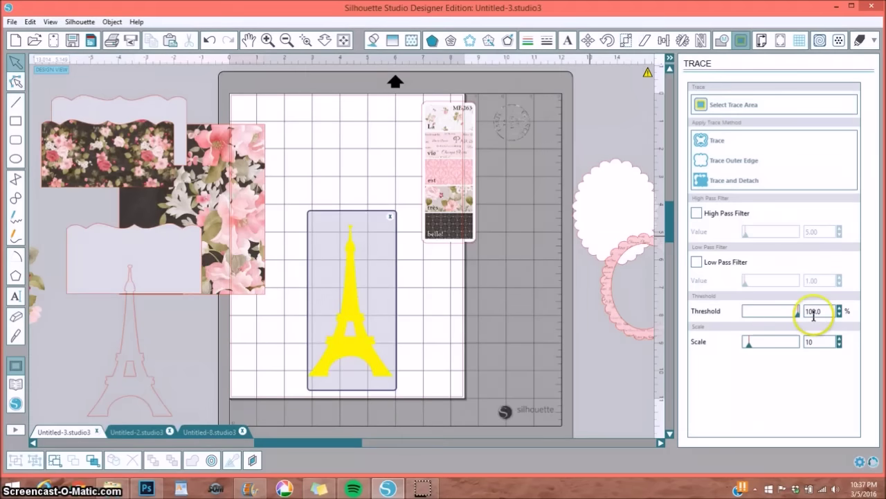
{"action": "left_click", "coordinate": [353, 259]}
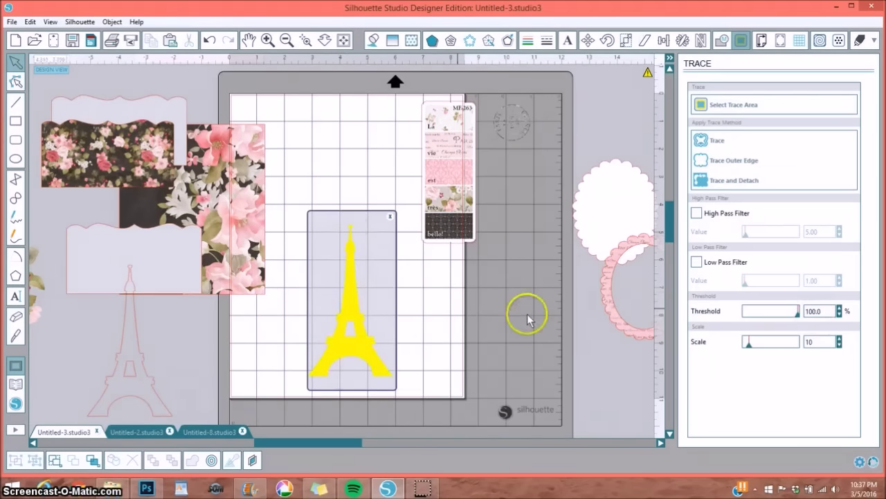
{"action": "left_click", "coordinate": [797, 313]}
{"action": "left_click_drag", "start_coordinate": [797, 313], "coordinate": [787, 316]}
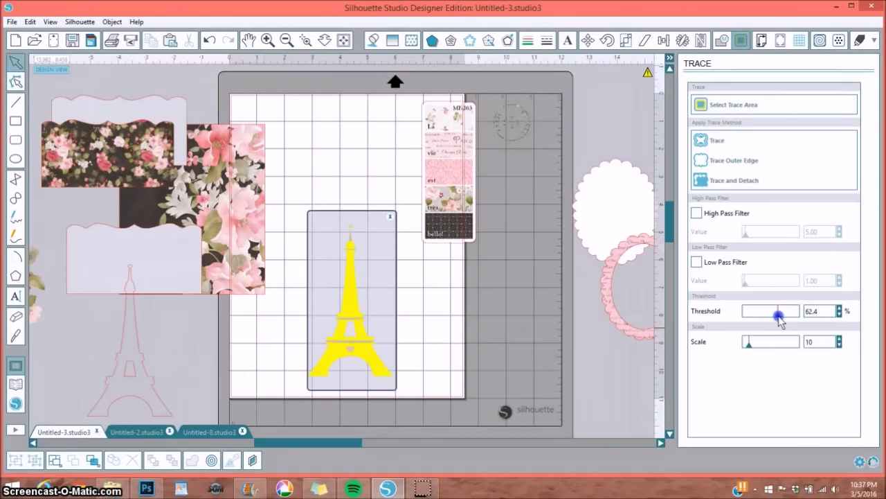
{"action": "mouse_move", "coordinate": [766, 320]}
{"action": "left_mouse_down"}
{"action": "mouse_move", "coordinate": [756, 318]}
{"action": "mouse_move", "coordinate": [792, 321]}
{"action": "left_mouse_up"}
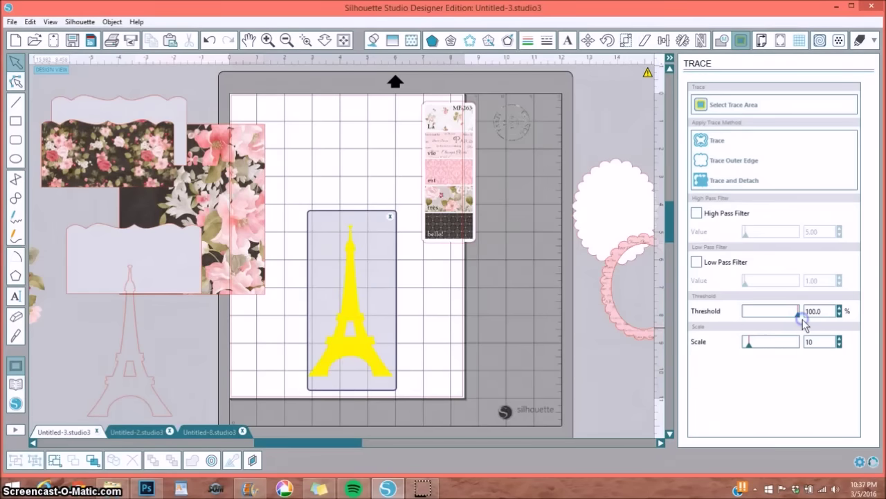
{"action": "left_click_drag", "start_coordinate": [796, 315], "coordinate": [793, 316]}
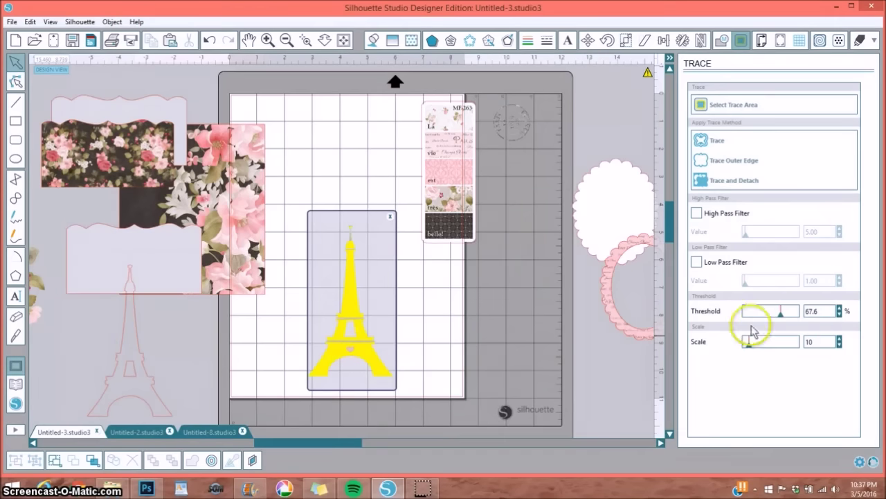
{"action": "left_click", "coordinate": [782, 313]}
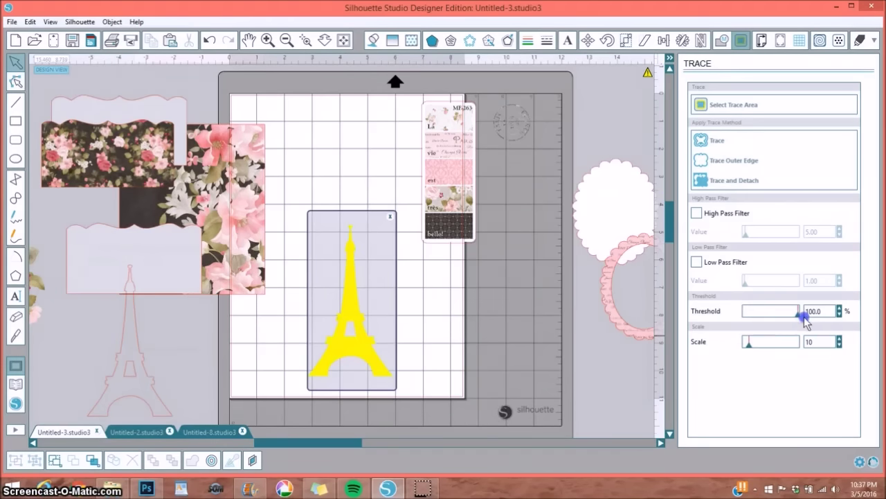
{"action": "left_click", "coordinate": [717, 144]}
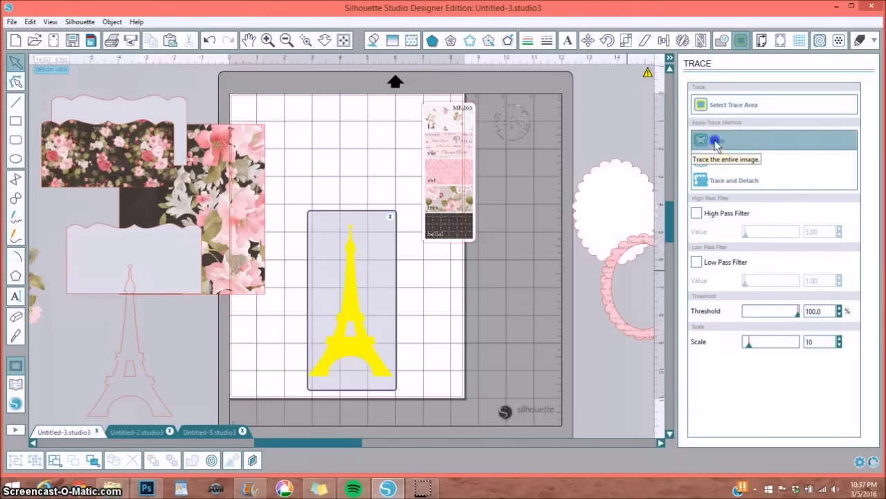
{"action": "left_click_drag", "start_coordinate": [348, 293], "coordinate": [378, 293]}
Step: Select the tower image and its traced outline and align them centred on each other
{"action": "left_click", "coordinate": [267, 39]}
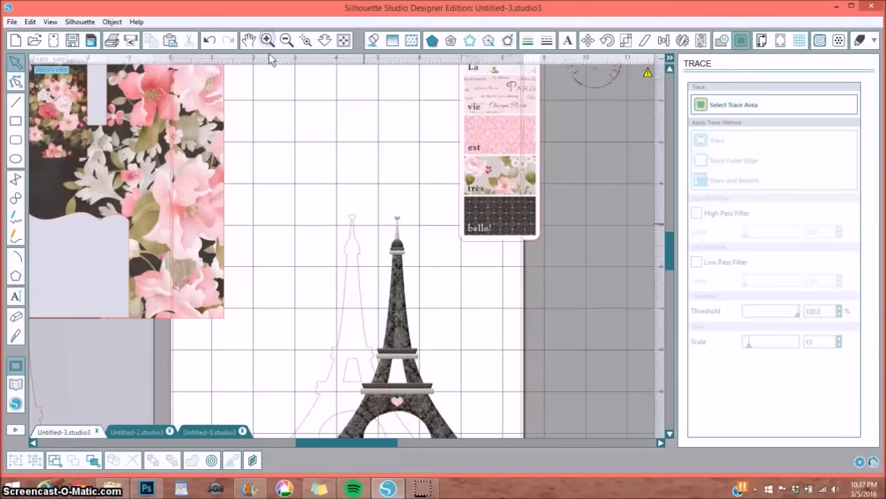
{"action": "scroll", "coordinate": [381, 247], "scroll_direction": "down", "scroll_amount": 3}
{"action": "scroll", "coordinate": [381, 247], "scroll_direction": "down", "scroll_amount": 1}
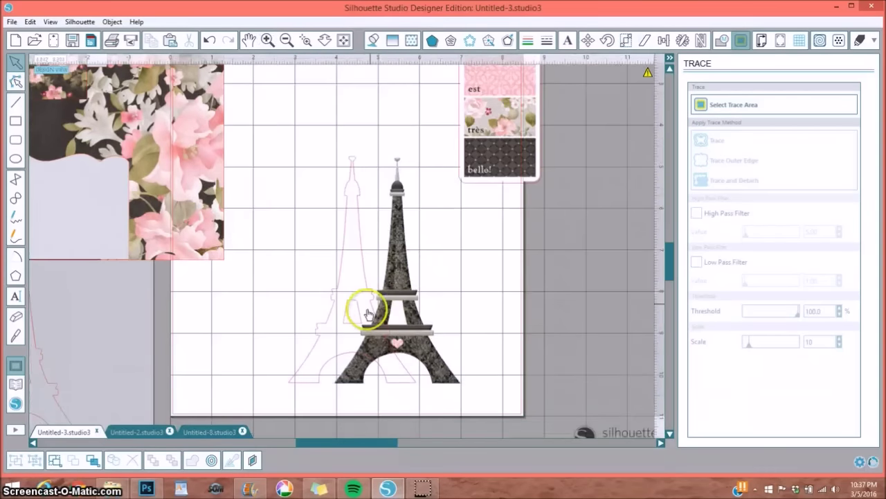
{"action": "left_click_drag", "start_coordinate": [394, 292], "coordinate": [402, 292]}
{"action": "left_click", "coordinate": [362, 194]}
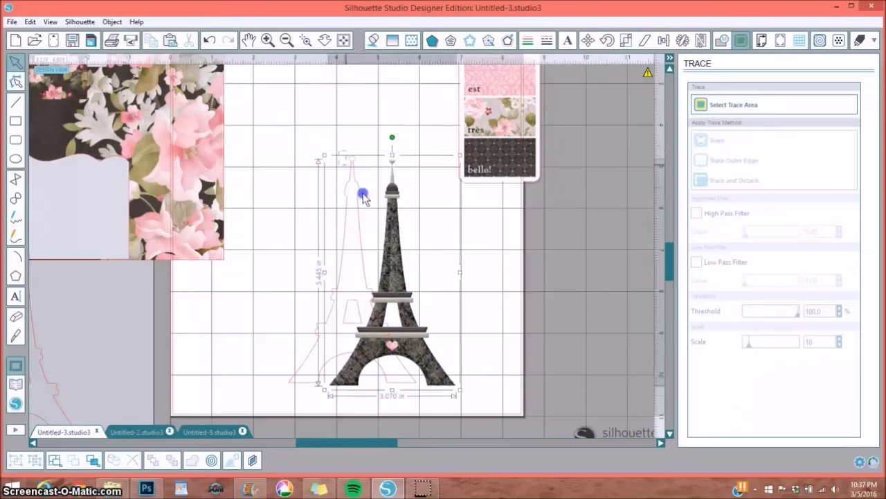
{"action": "left_click", "coordinate": [395, 248], "text": "shift"}
{"action": "left_click", "coordinate": [662, 40]}
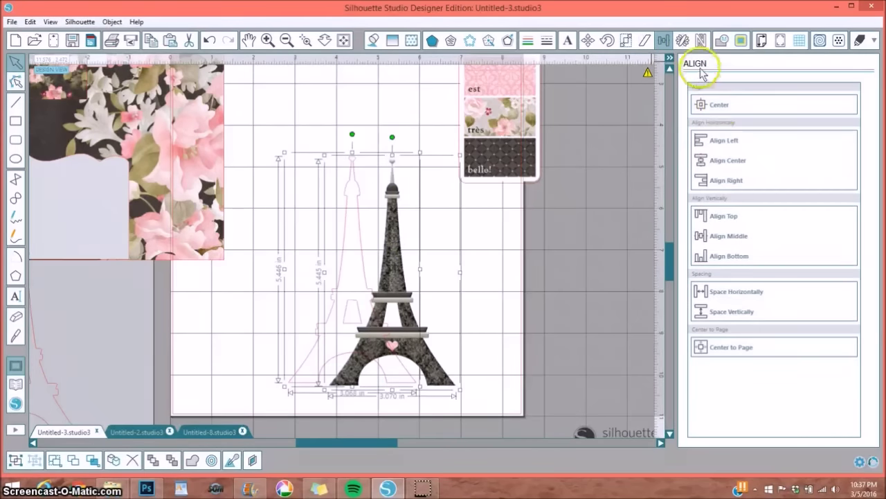
{"action": "left_click", "coordinate": [720, 105]}
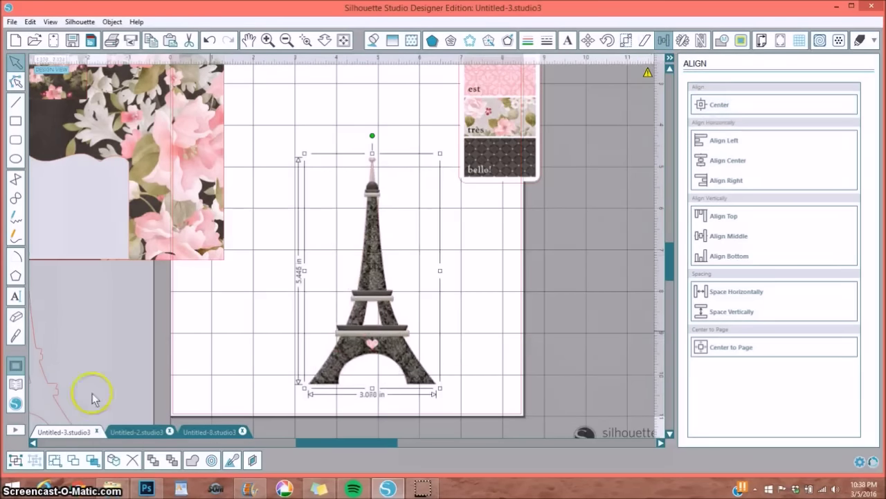
Step: Group the two tower shapes and move the group up and left on the mat
{"action": "left_click", "coordinate": [16, 461]}
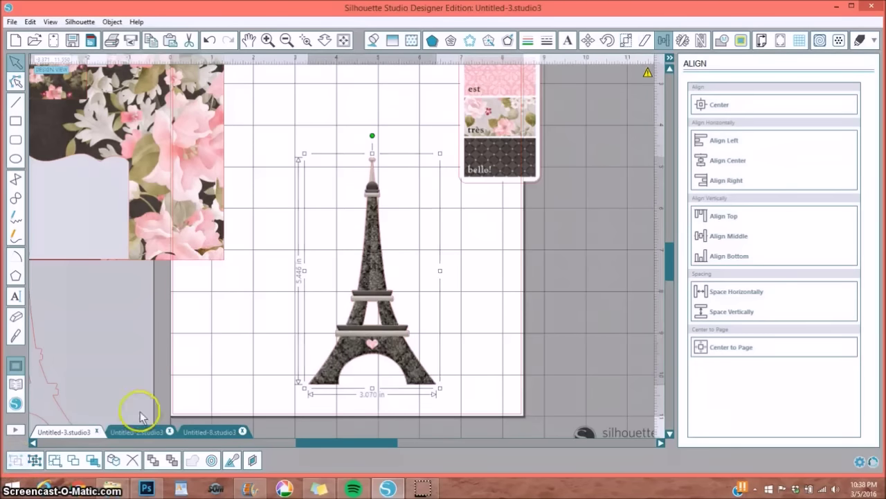
{"action": "left_click_drag", "start_coordinate": [372, 269], "coordinate": [354, 195]}
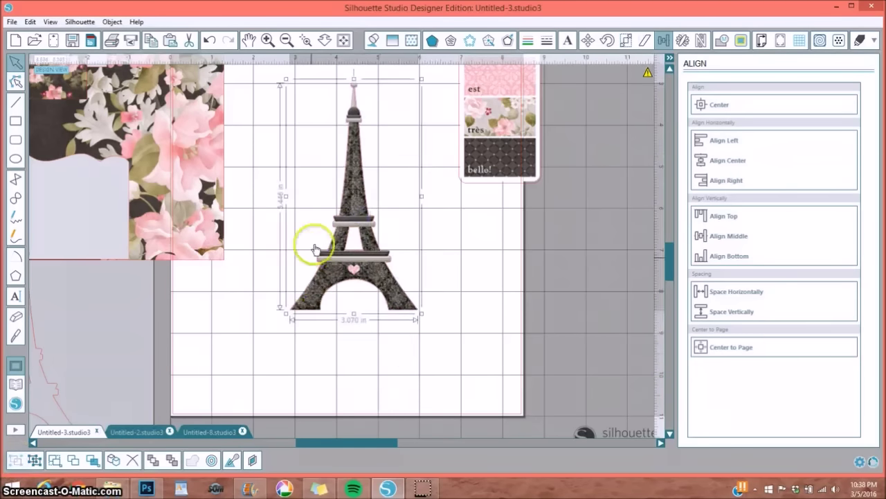
{"action": "left_click", "coordinate": [444, 263]}
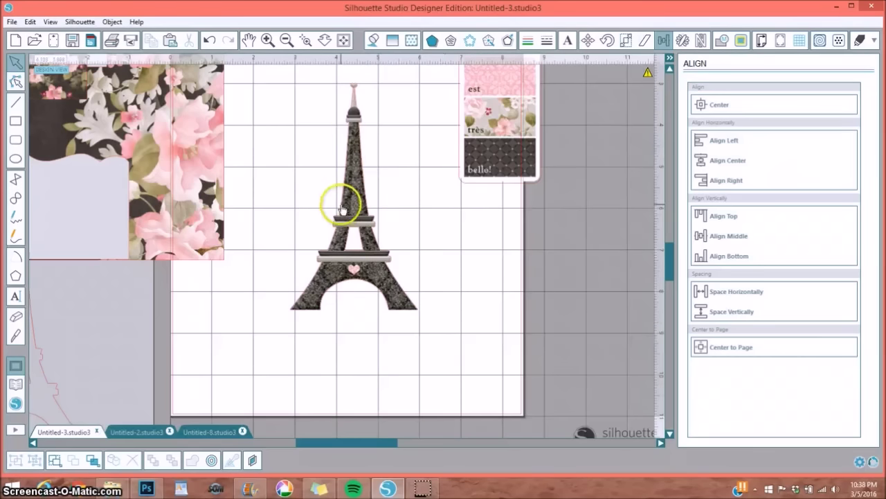
{"action": "left_click", "coordinate": [345, 43]}
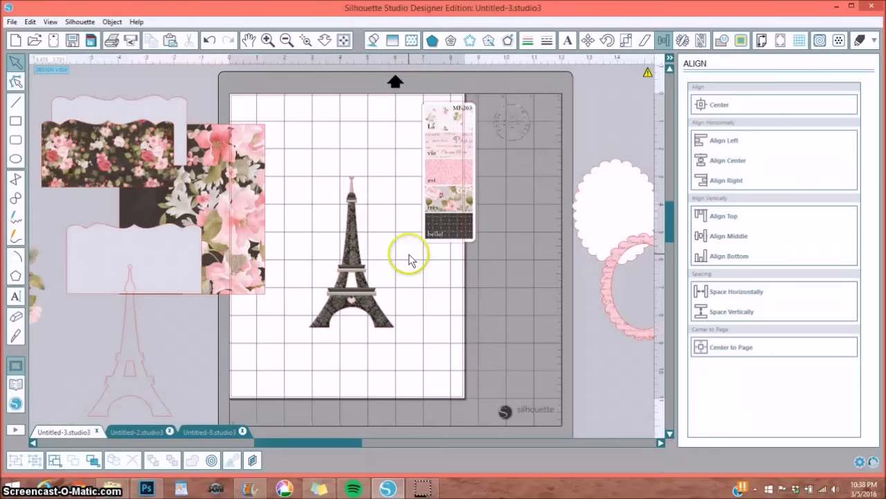
Step: Place the Carte Postale card over the tower and shrink it to about 1.622 × 2.419 in
{"action": "left_click", "coordinate": [287, 40]}
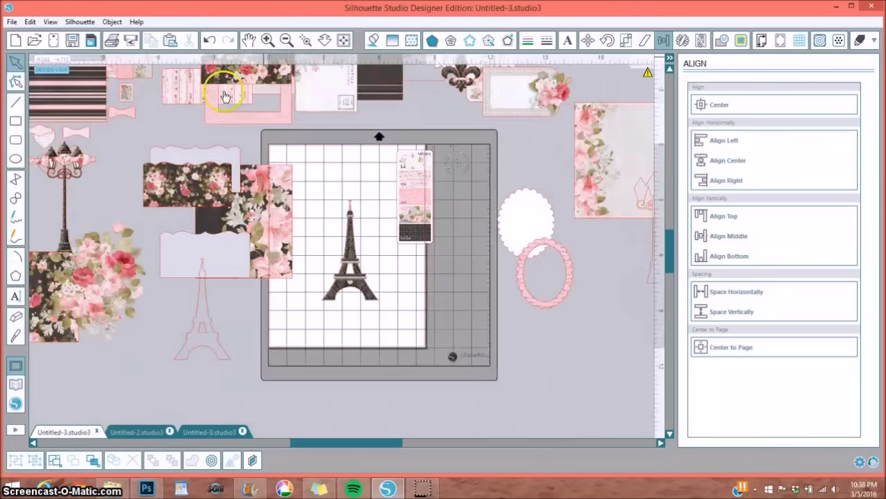
{"action": "left_click_drag", "start_coordinate": [326, 89], "coordinate": [353, 263]}
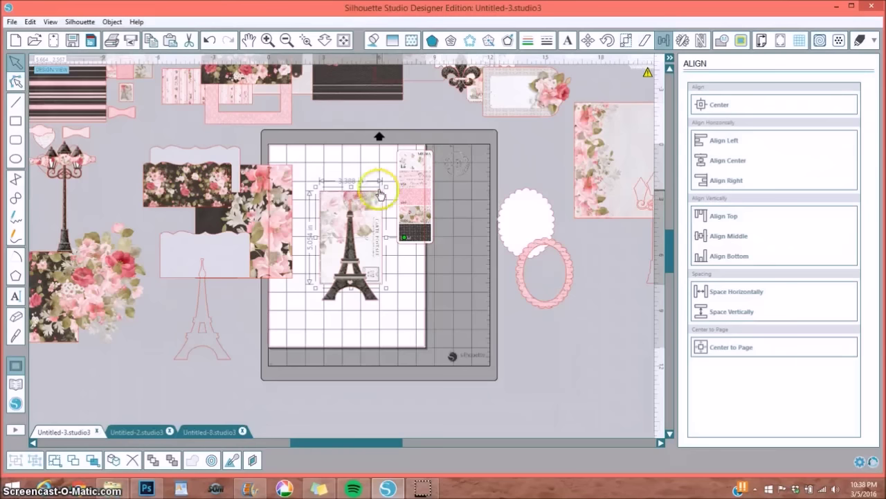
{"action": "left_click_drag", "start_coordinate": [373, 196], "coordinate": [390, 230]}
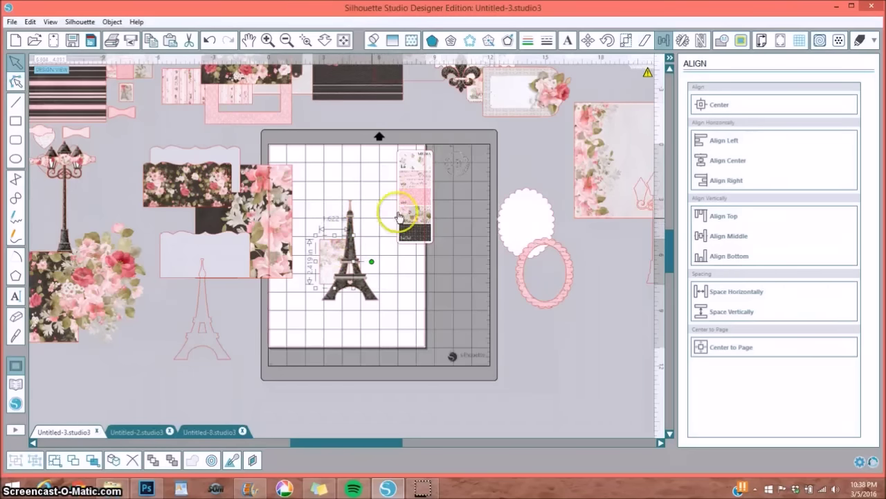